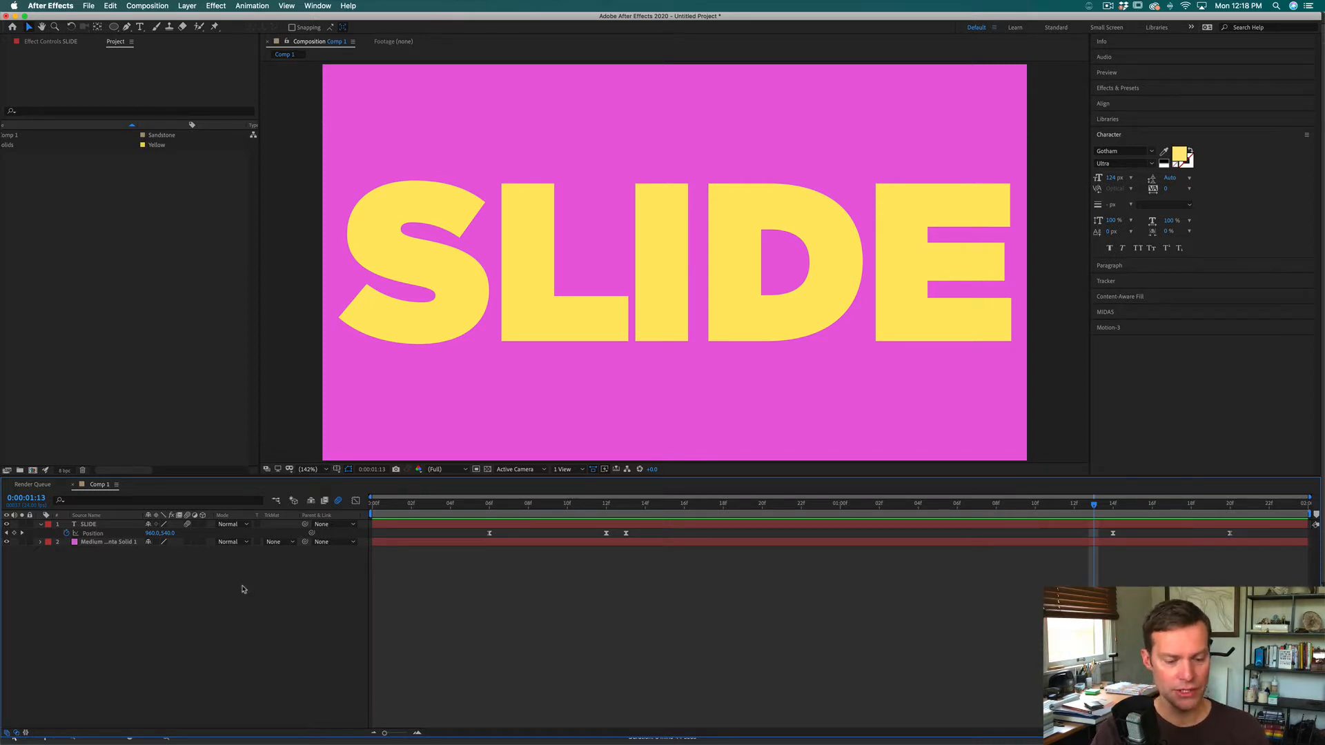
Create a two-second HDTV 1080 24 composition and add a comp-sized medium magenta solid as its background.
key(super+n)
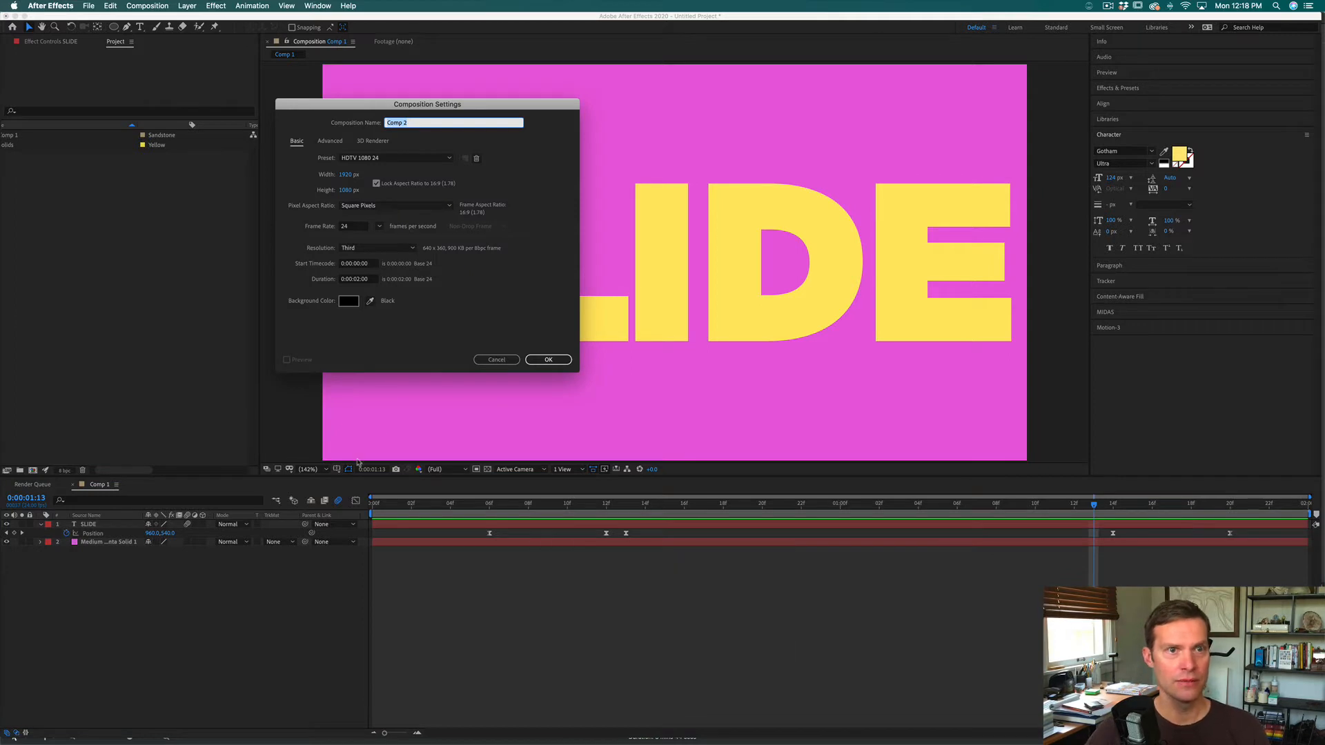
click(552, 360)
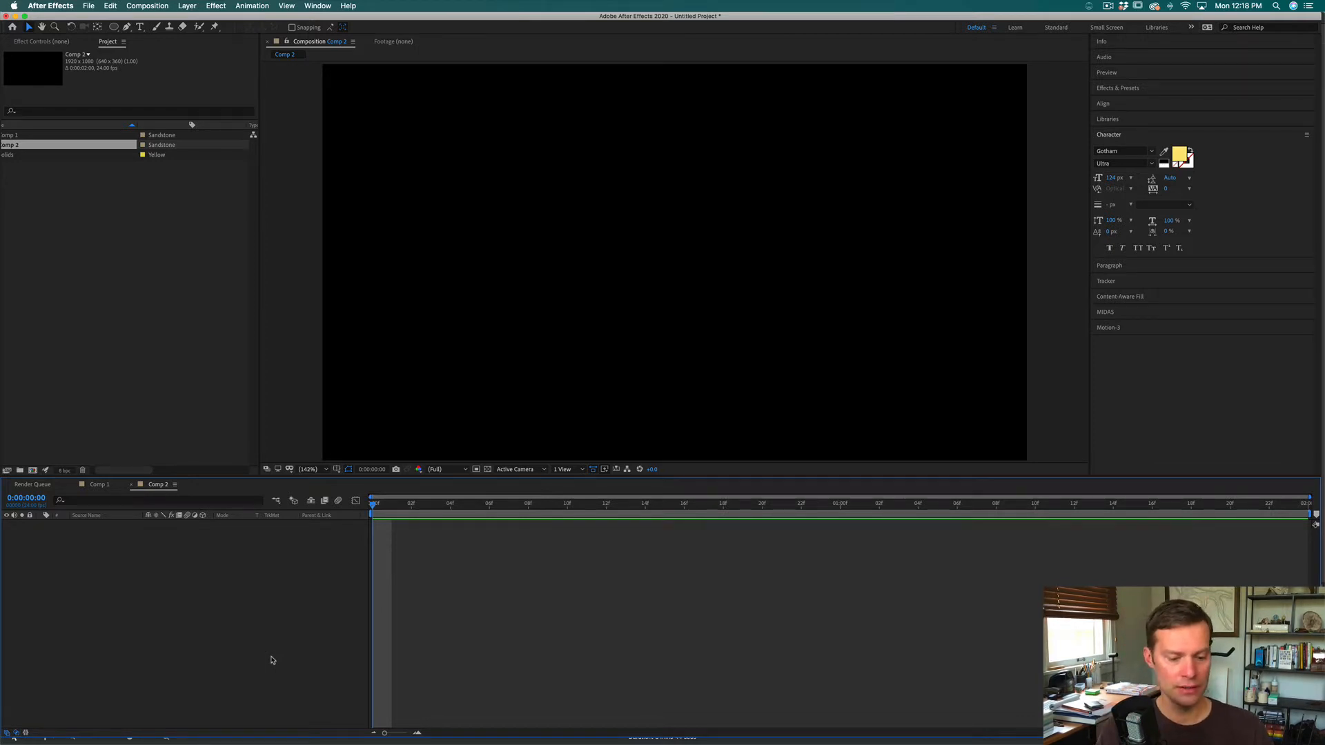
key(super+y)
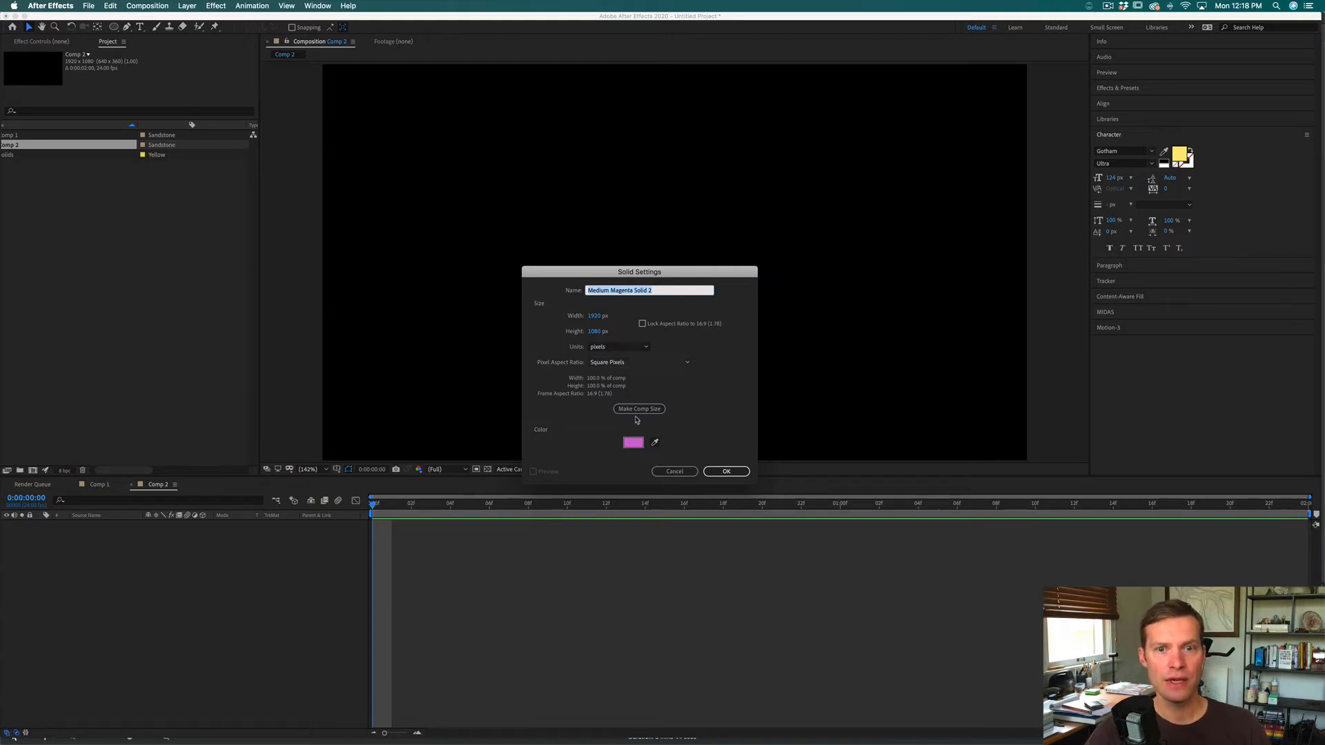
click(726, 472)
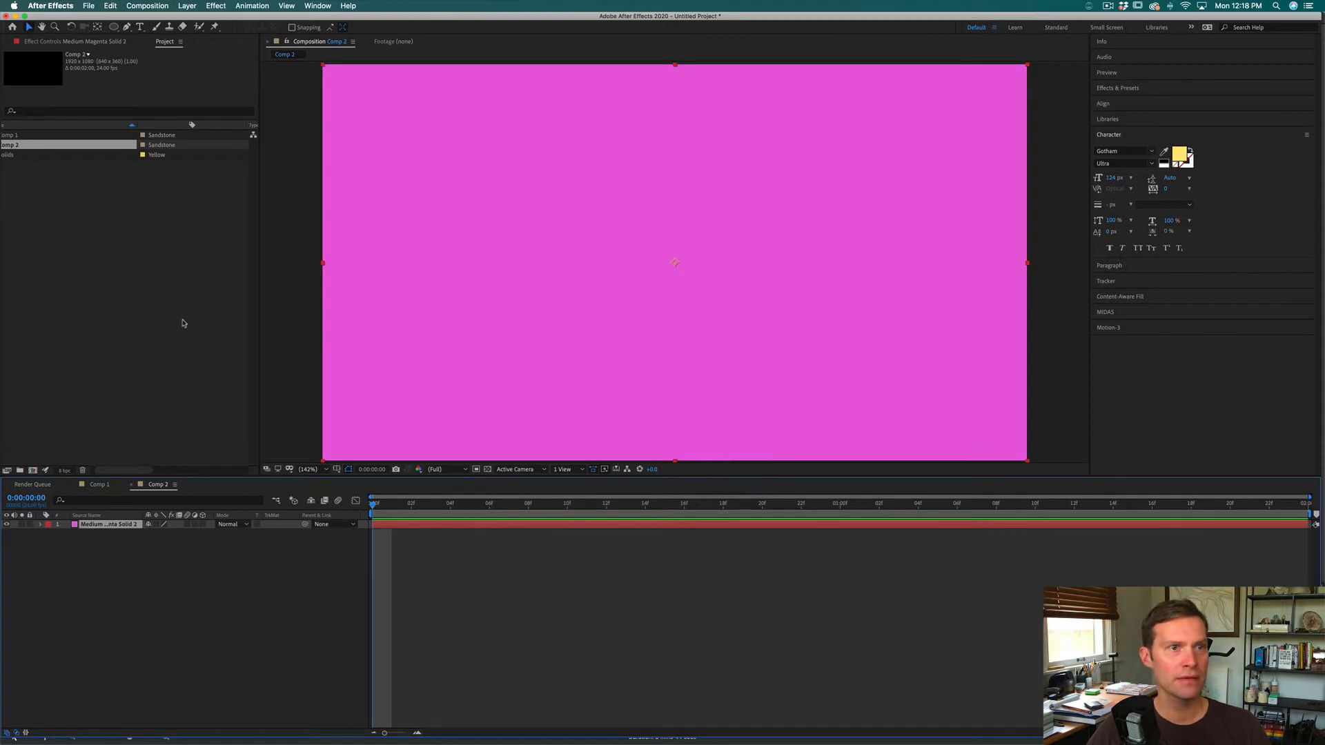
Add a text layer reading "SLIDE" over the magenta background.
click(141, 28)
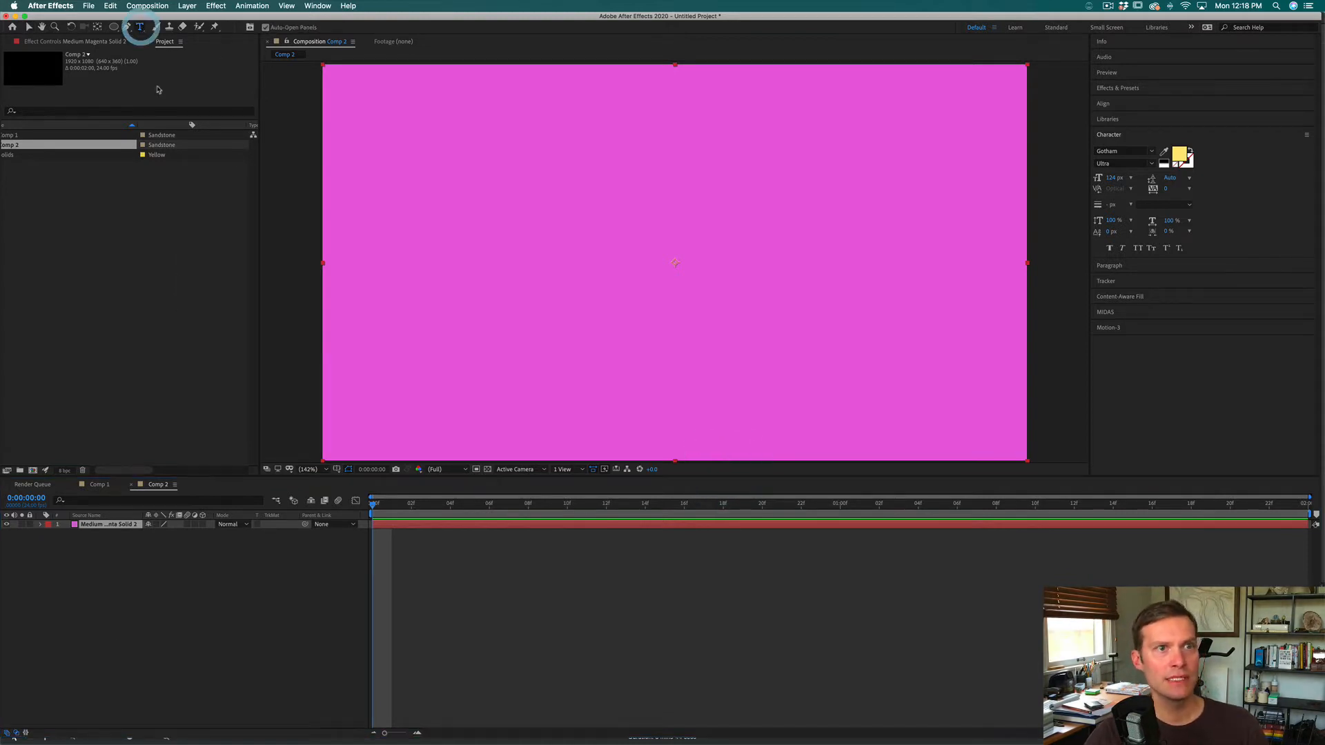
click(552, 222)
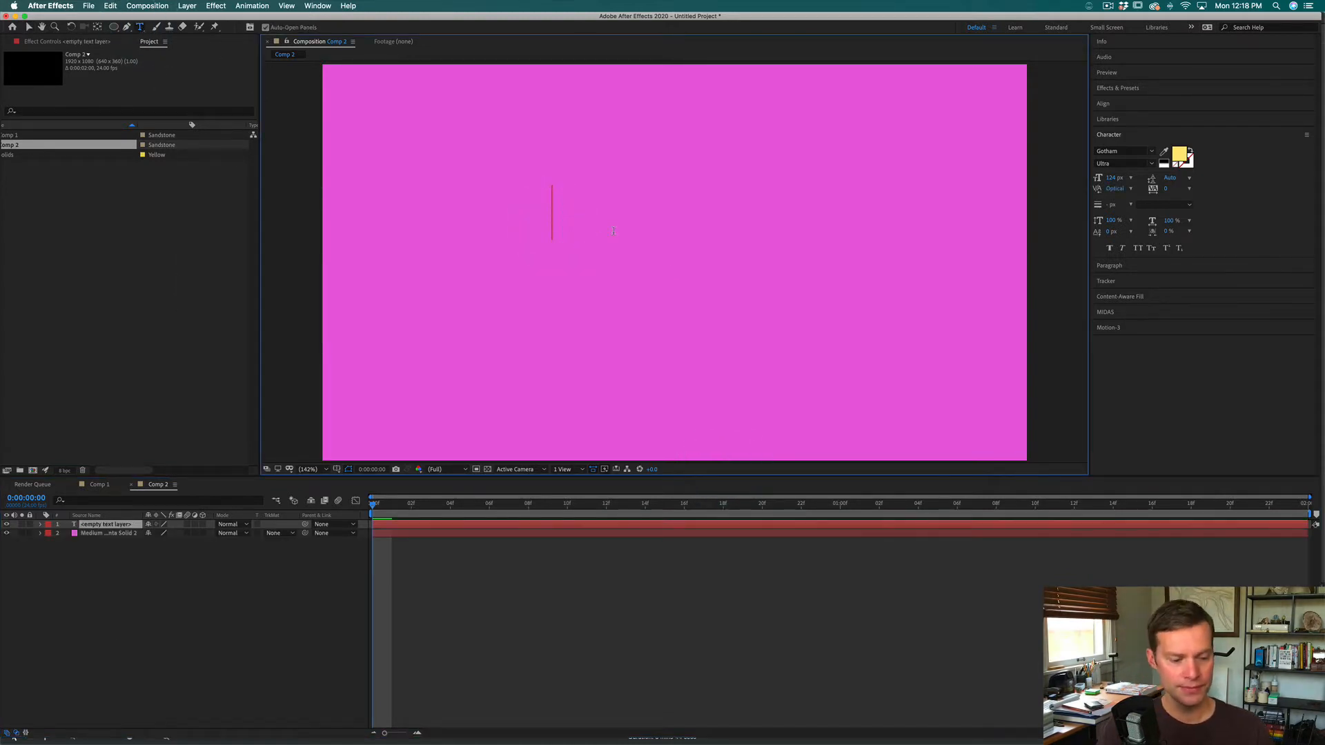
key(shift)
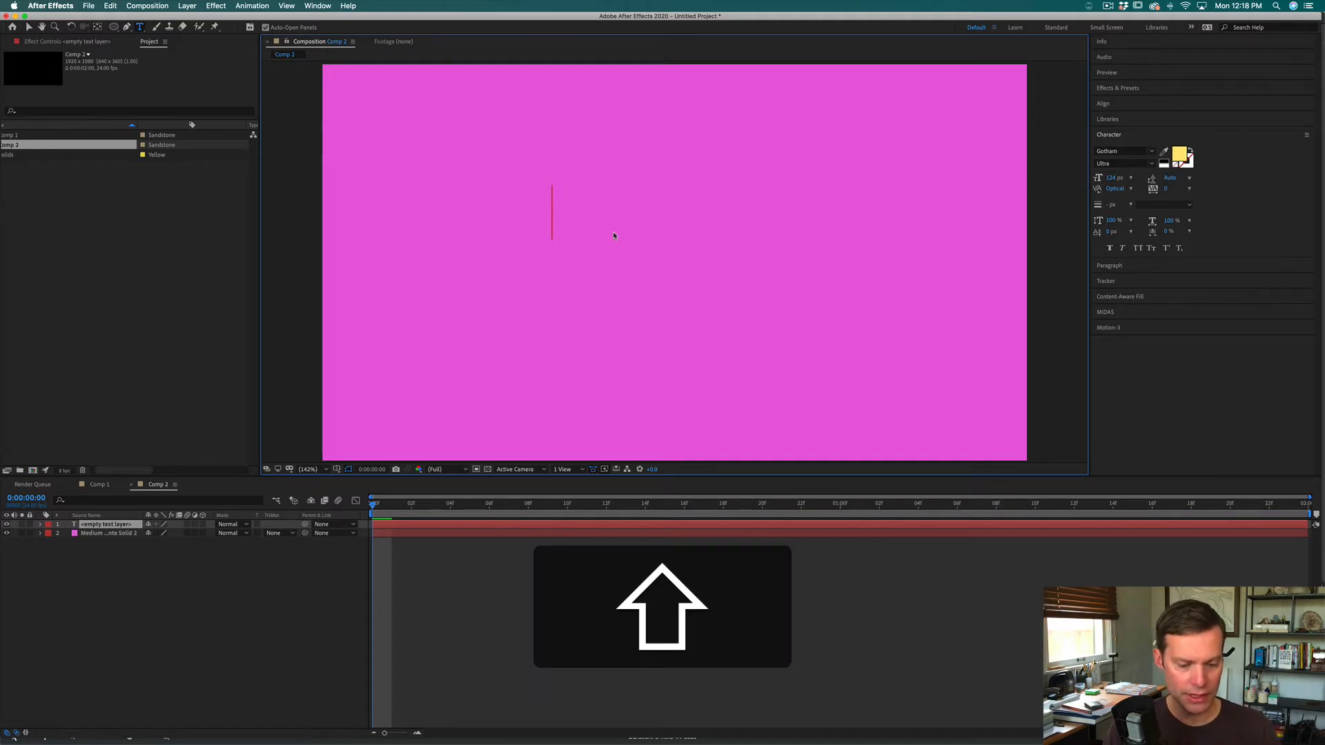
text(SLIDE)
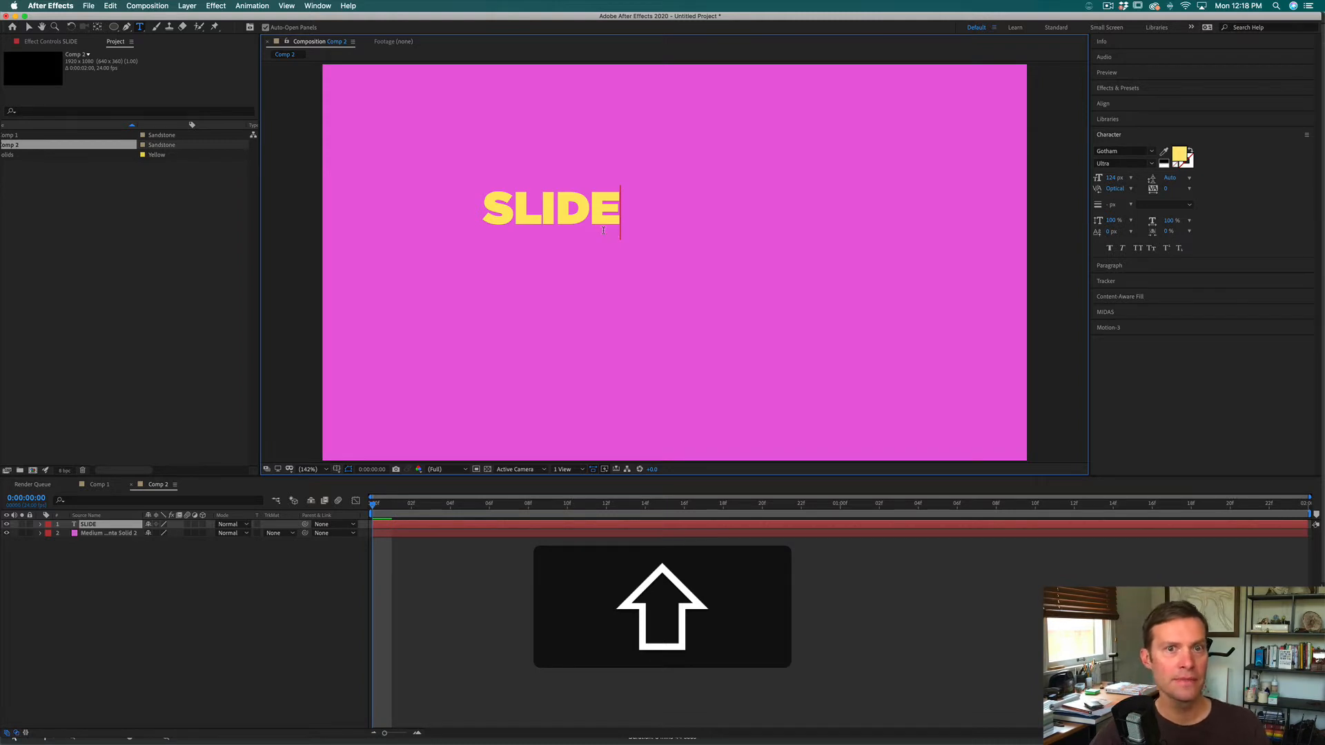
Scale up the SLIDE text proportionally and reposition it so the word nearly fills the composition's width.
click(28, 26)
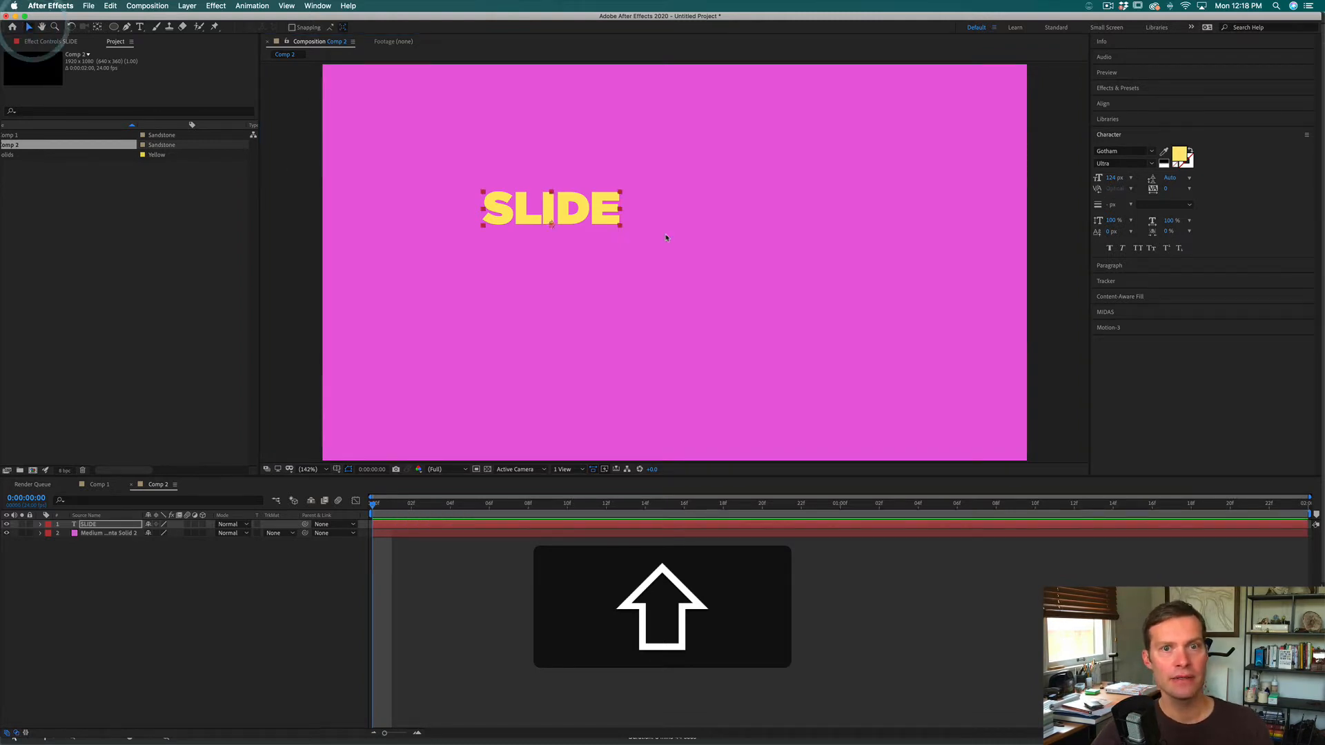
drag(620, 226, 928, 381)
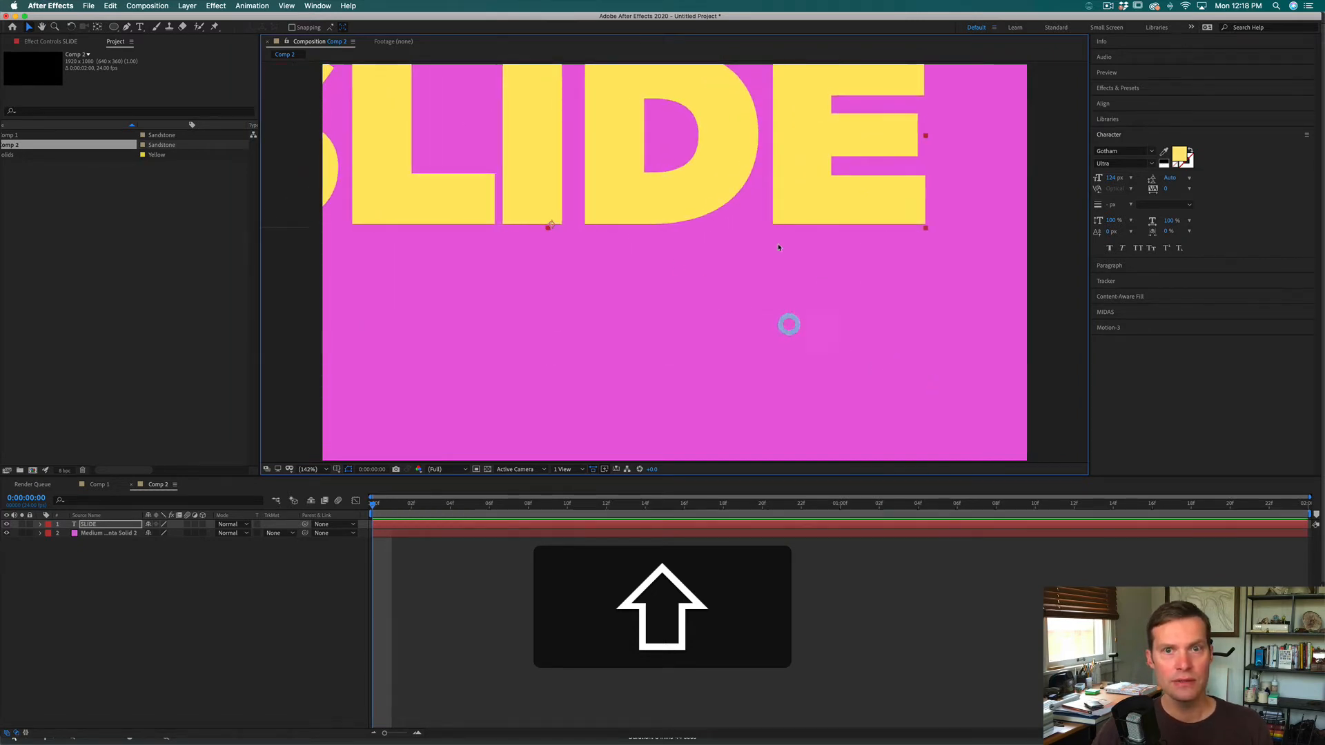
drag(668, 206, 760, 311)
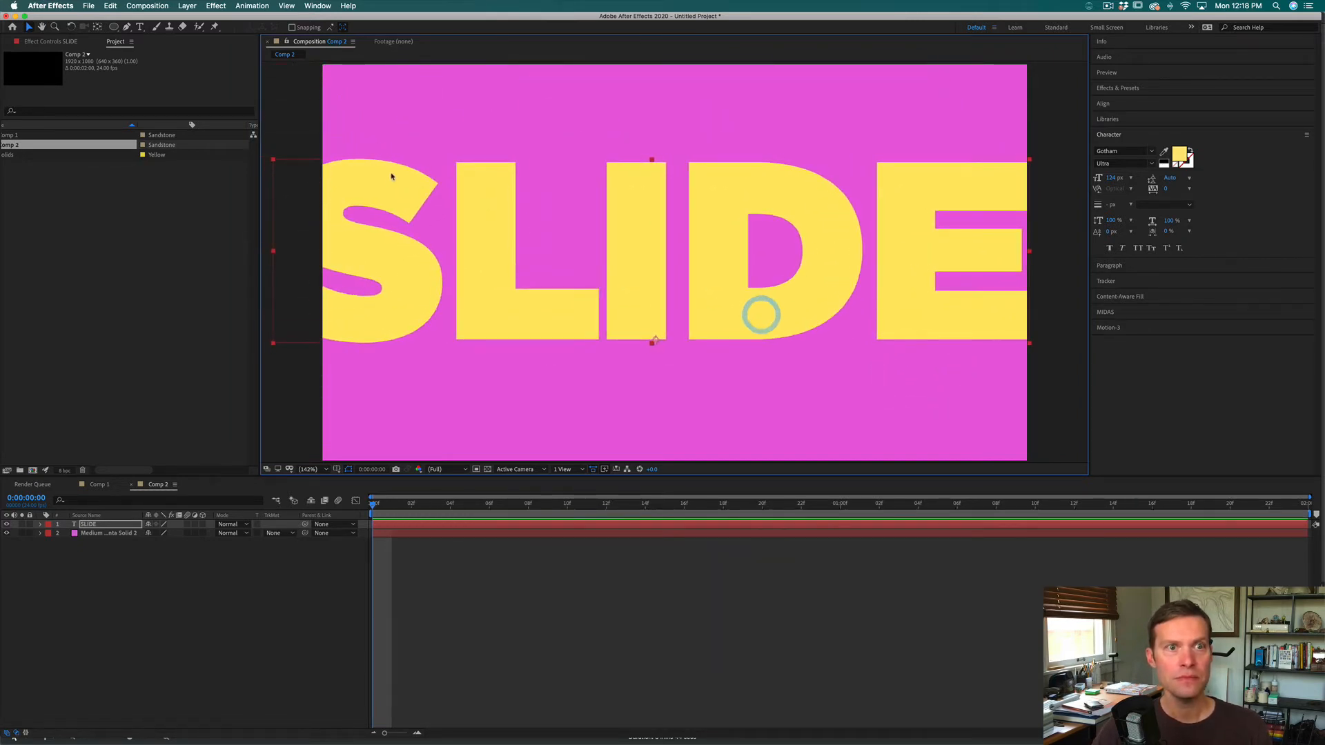
drag(291, 168, 401, 193)
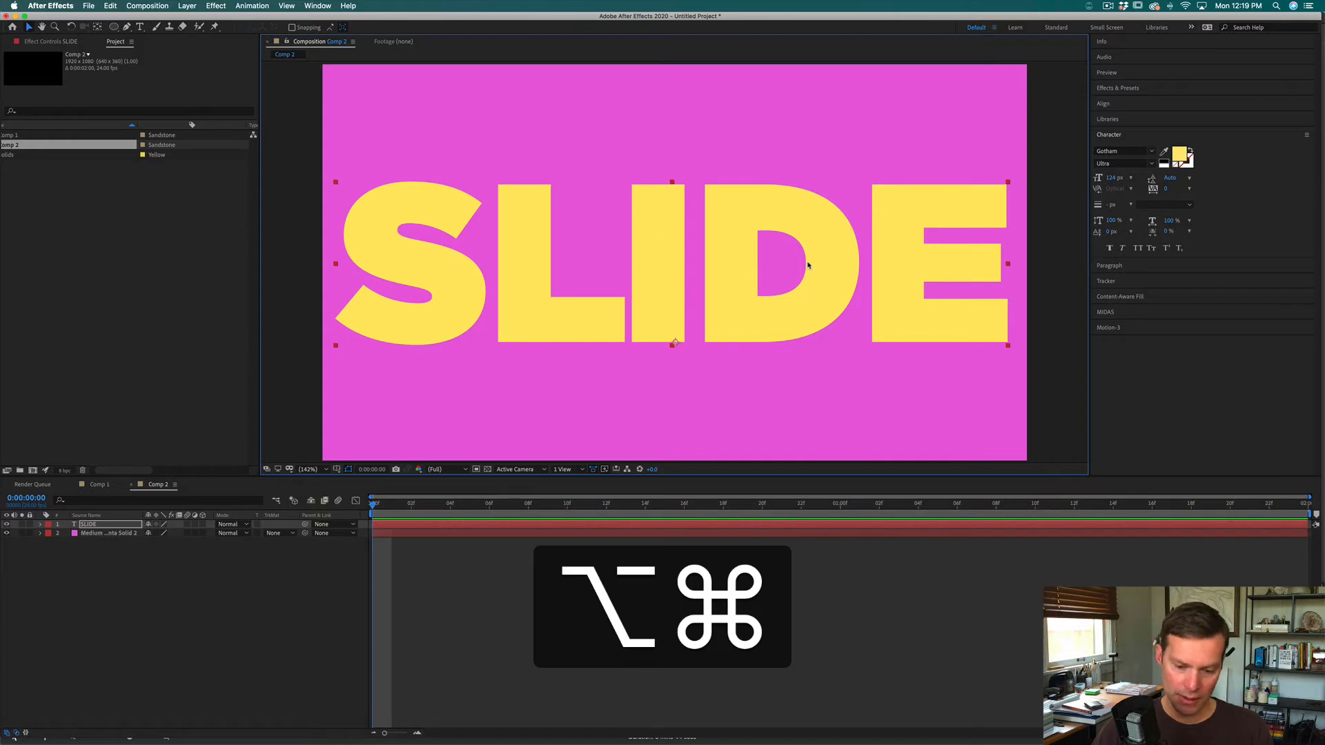
Center the SLIDE layer's anchor point in its text and align the layer horizontally and vertically to the composition's center.
key(alt+super+Home)
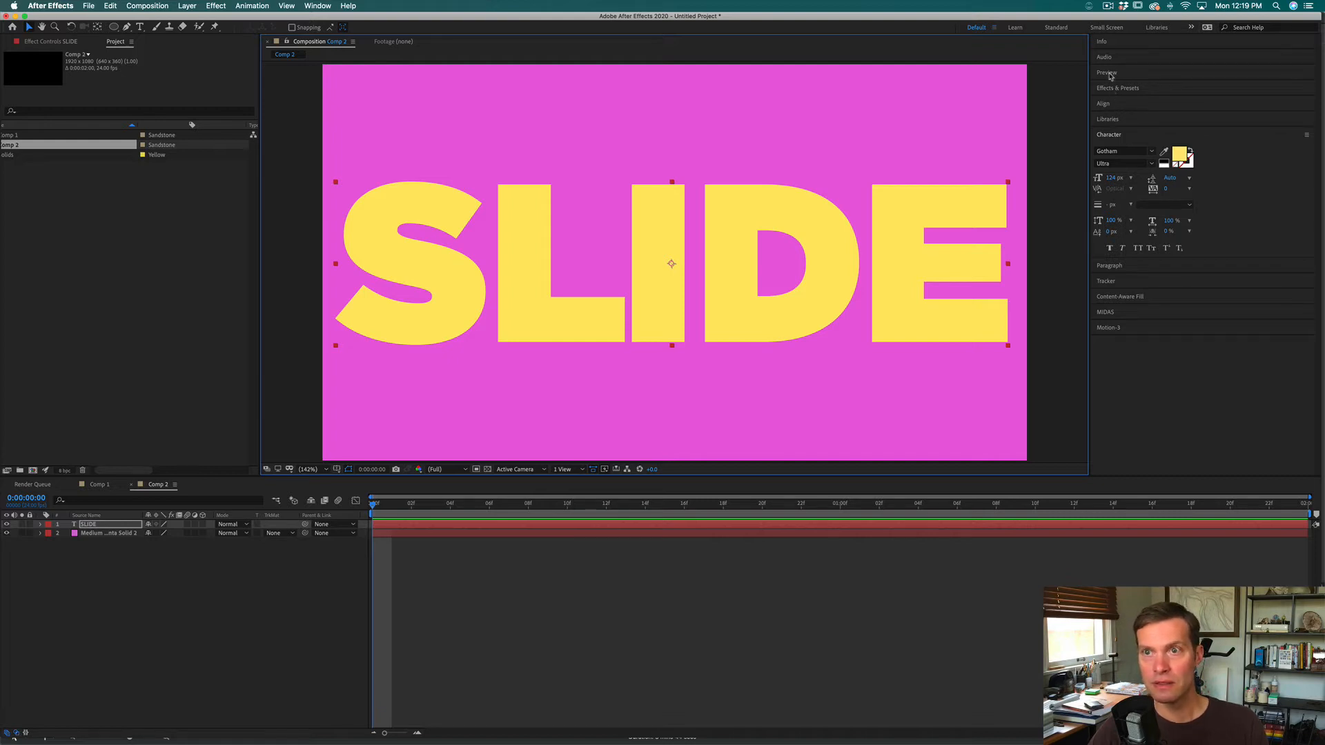
click(1105, 104)
click(1118, 129)
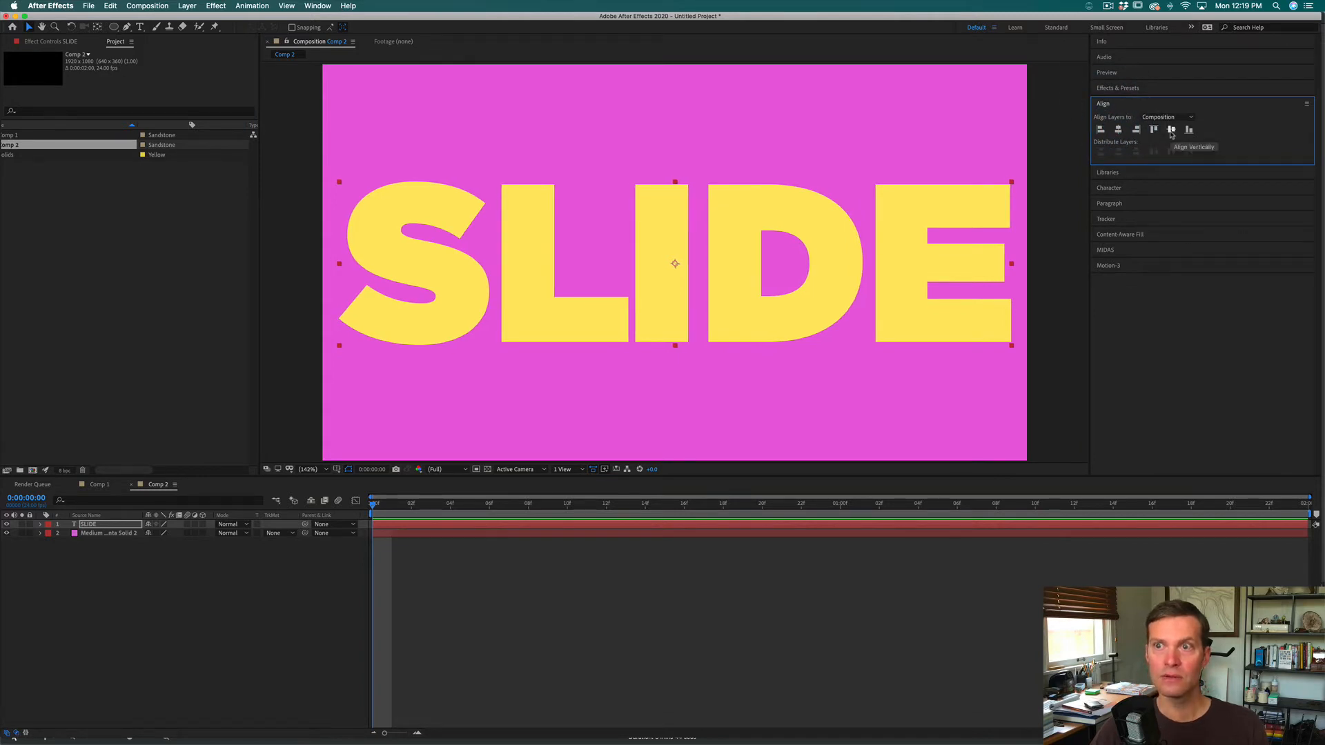
click(1171, 130)
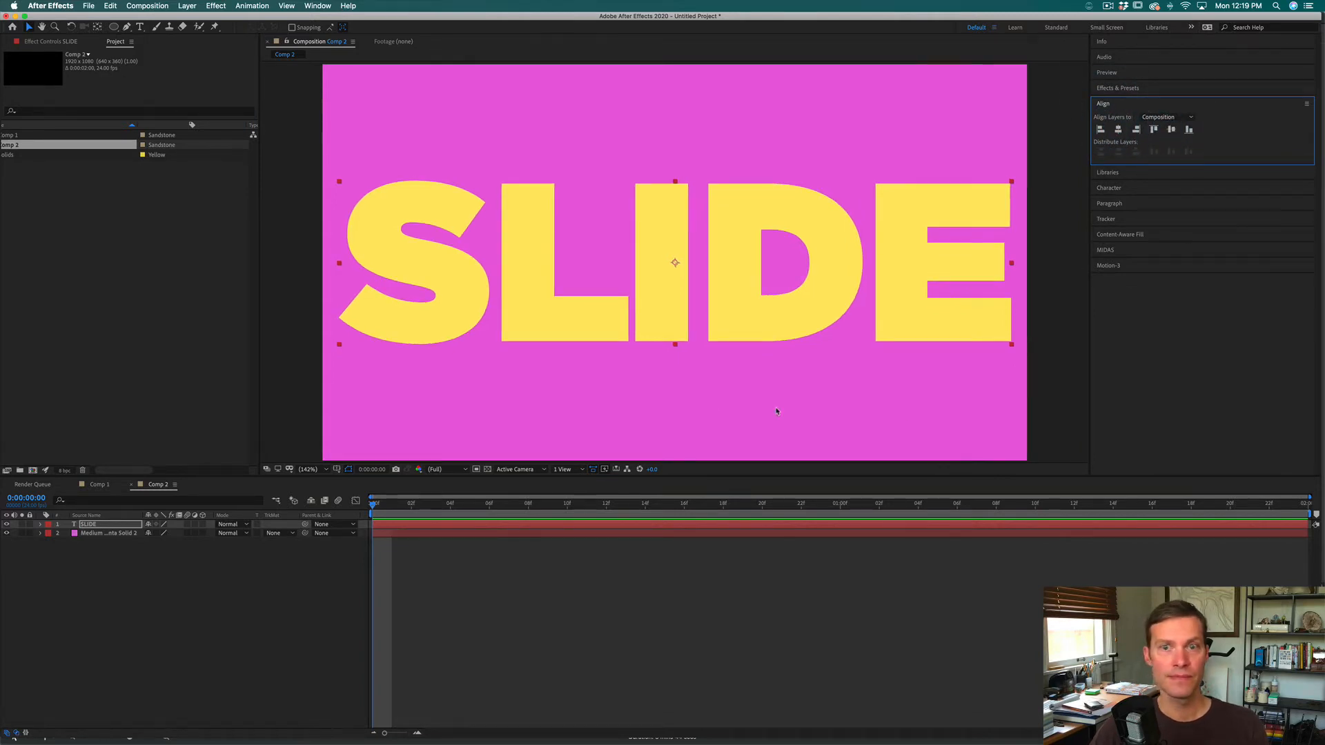
click(308, 562)
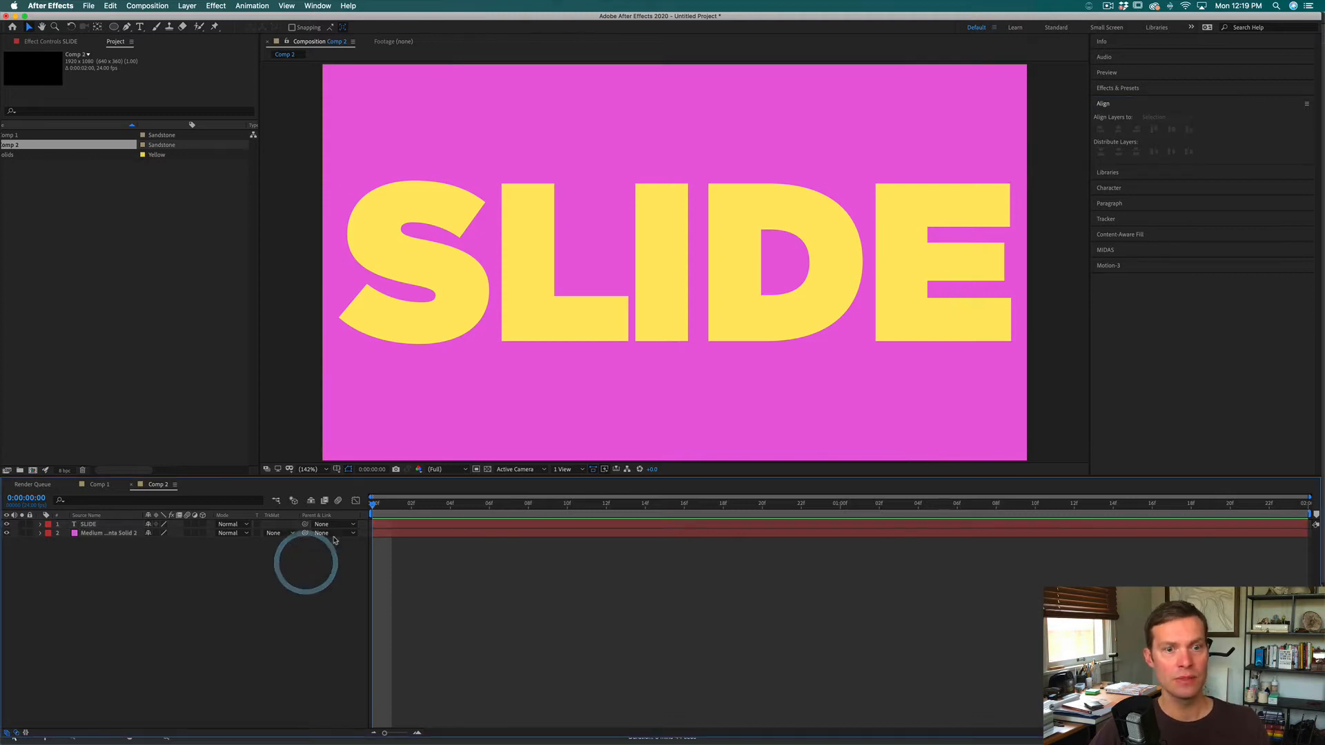
Set a Position keyframe on the SLIDE layer at 0:00:00:14 with the text centered.
key(space)
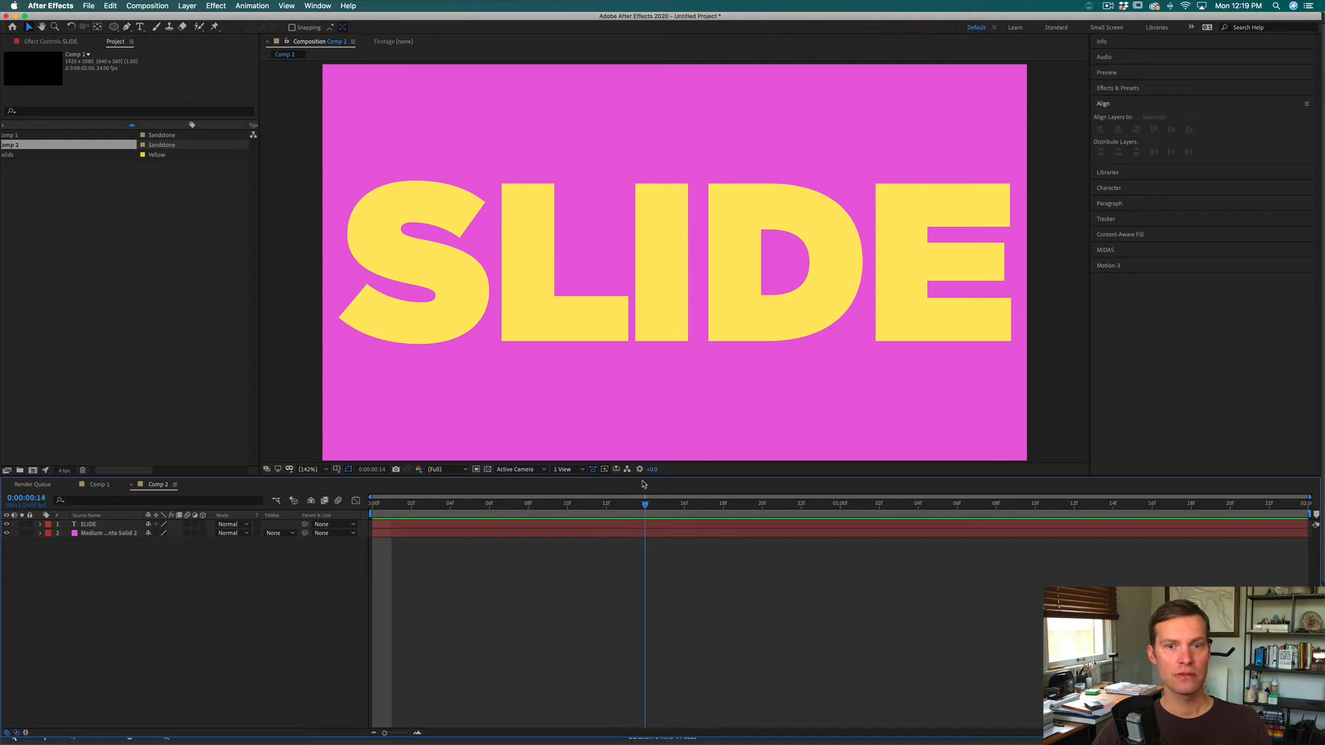
key(space)
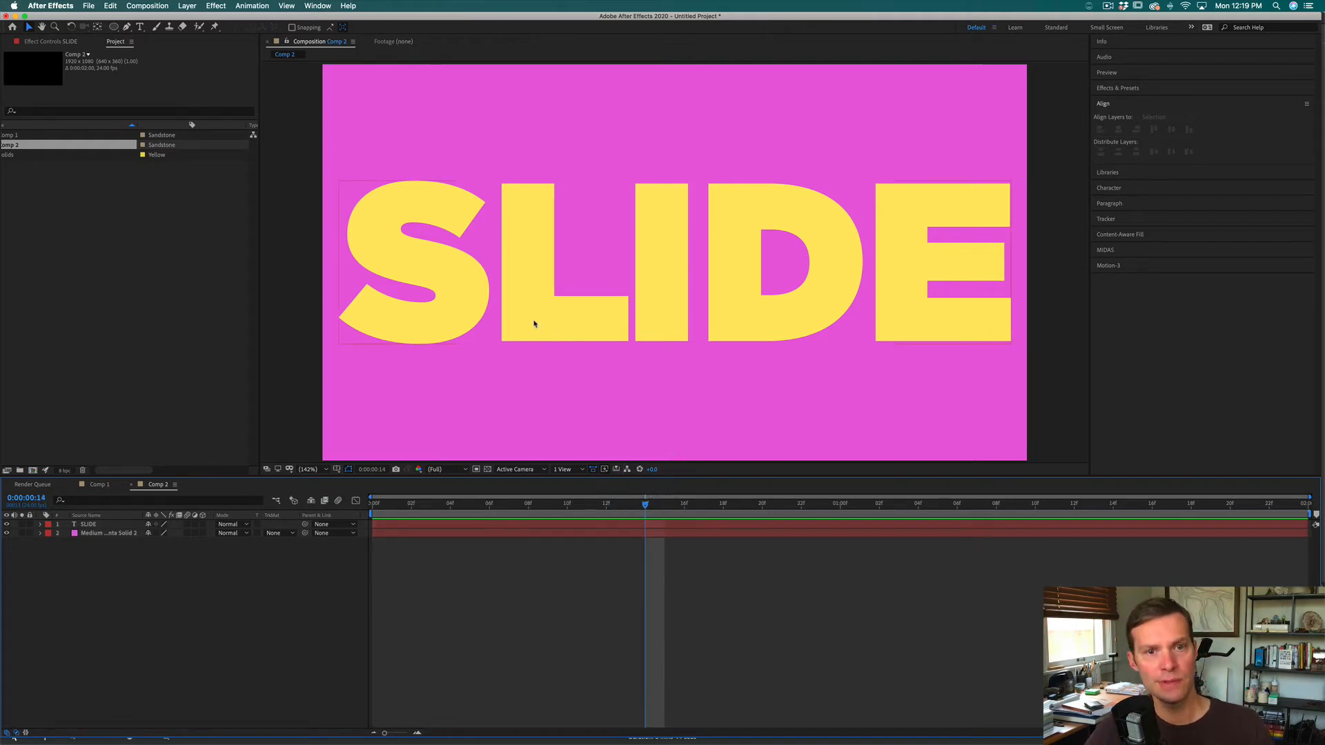
click(89, 527)
key(p)
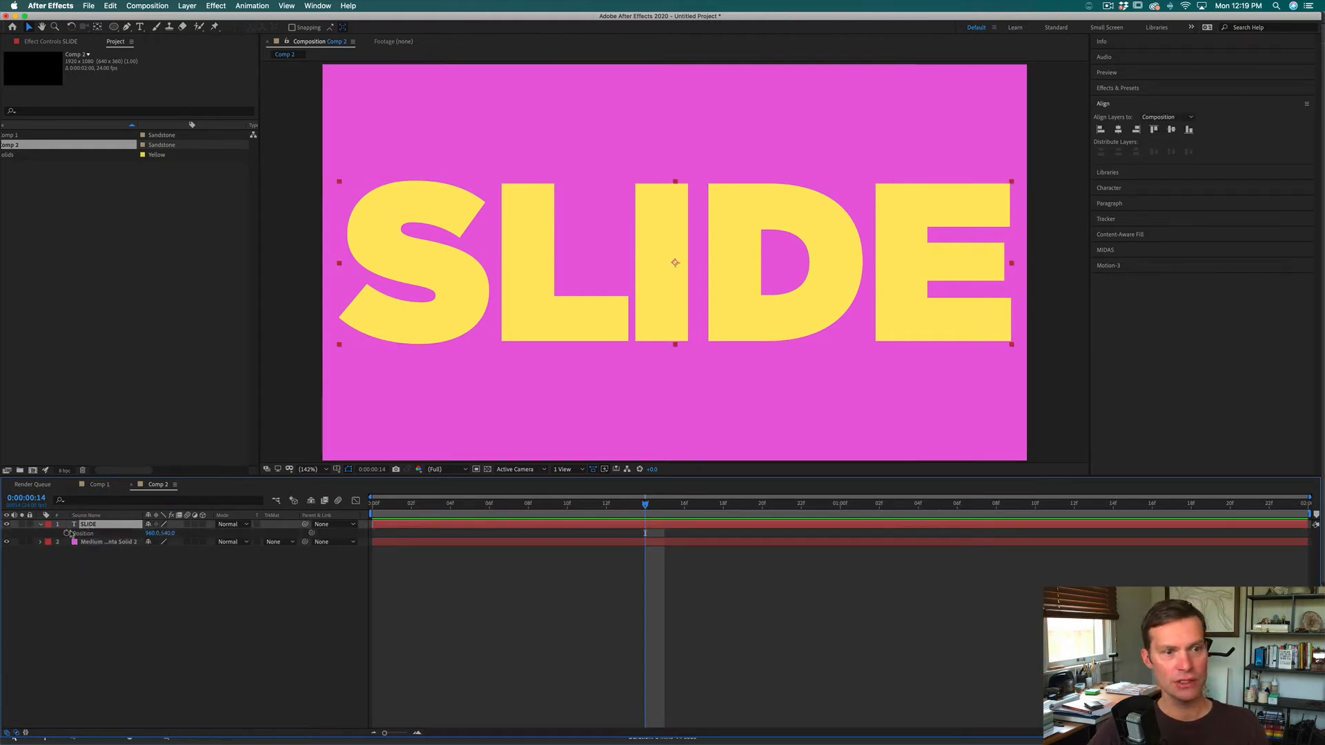
click(66, 534)
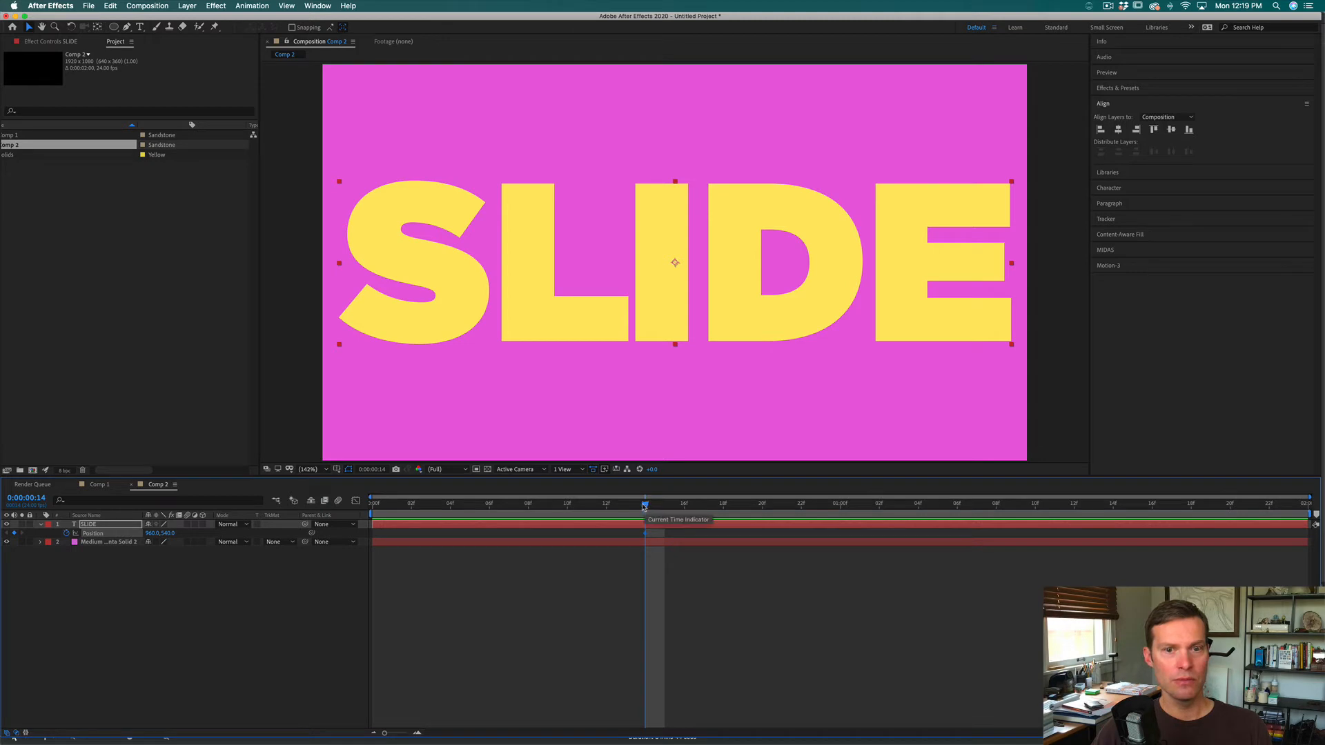
At 0:00:00:06, keyframe the SLIDE text horizontally off the frame's left side as the start of its entrance.
drag(646, 507, 494, 504)
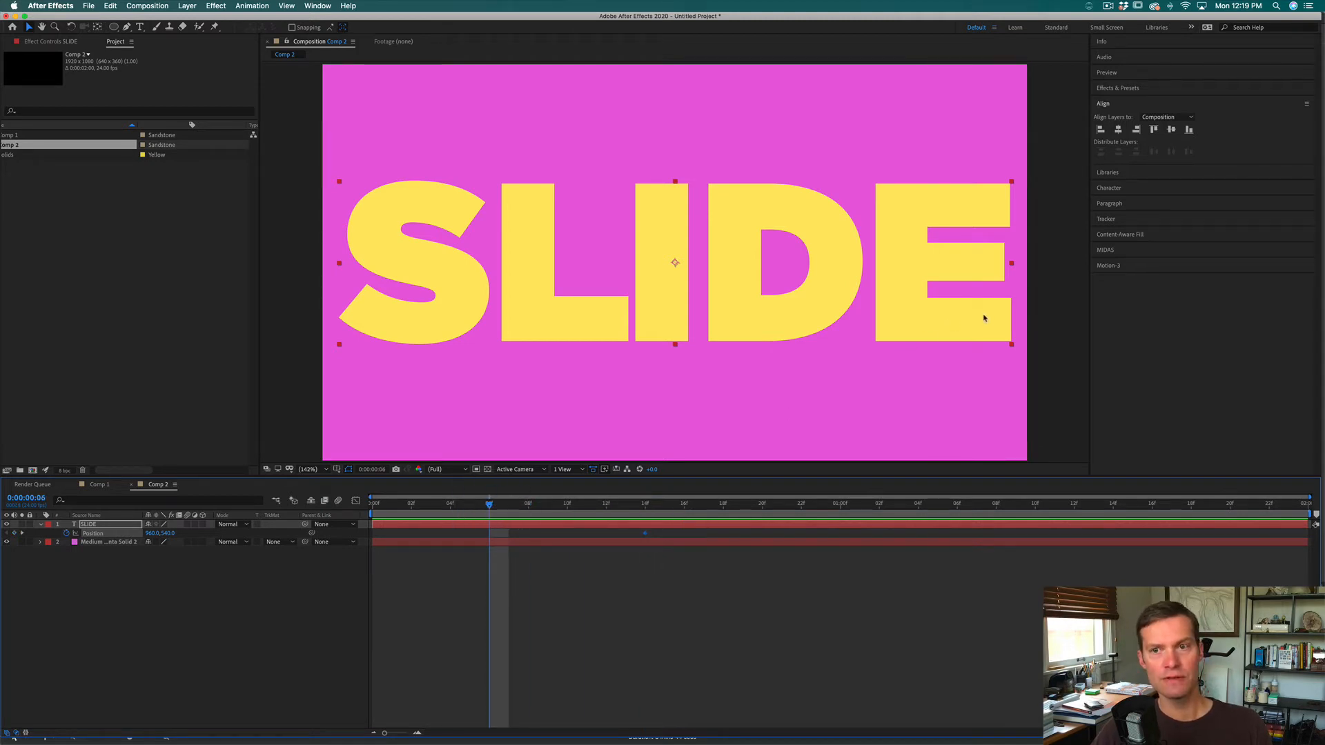
key(shift+Left)
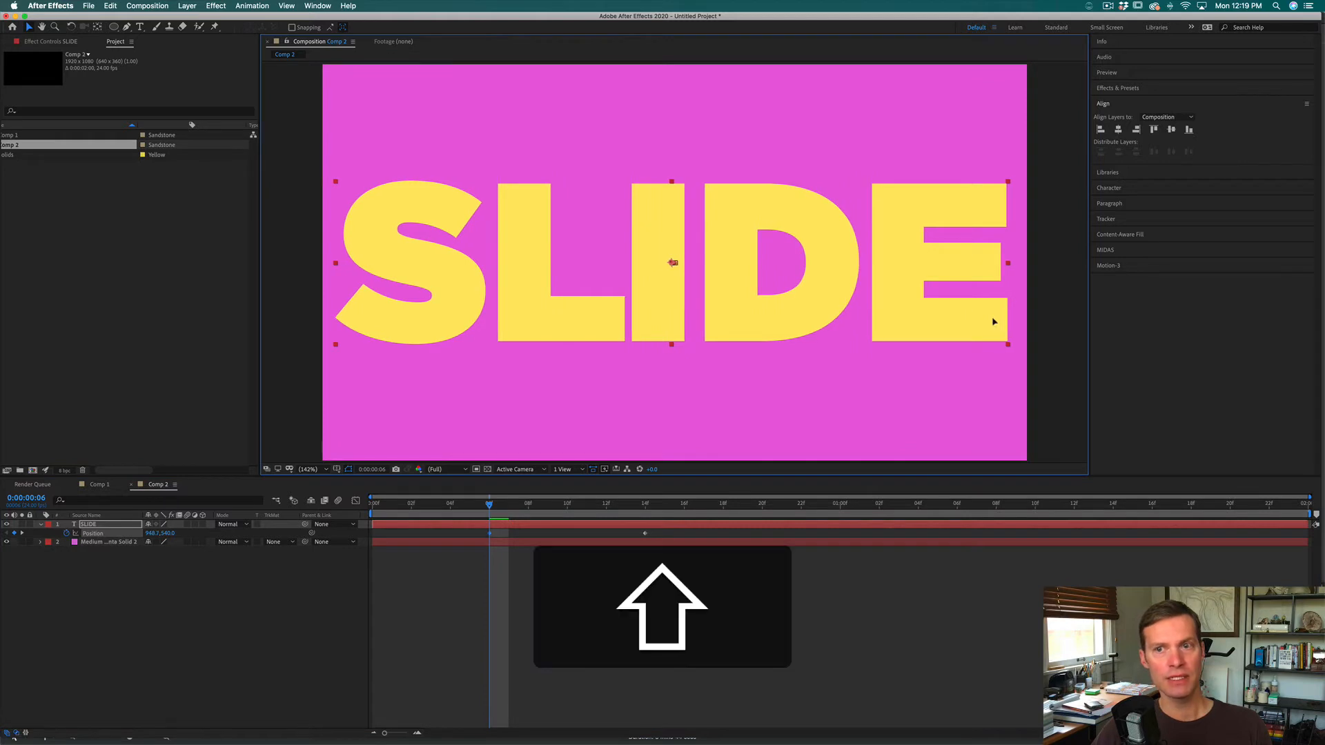
key(shift+Left)
key(shift+Left)
key(shift+Left)
key(shift+Left)
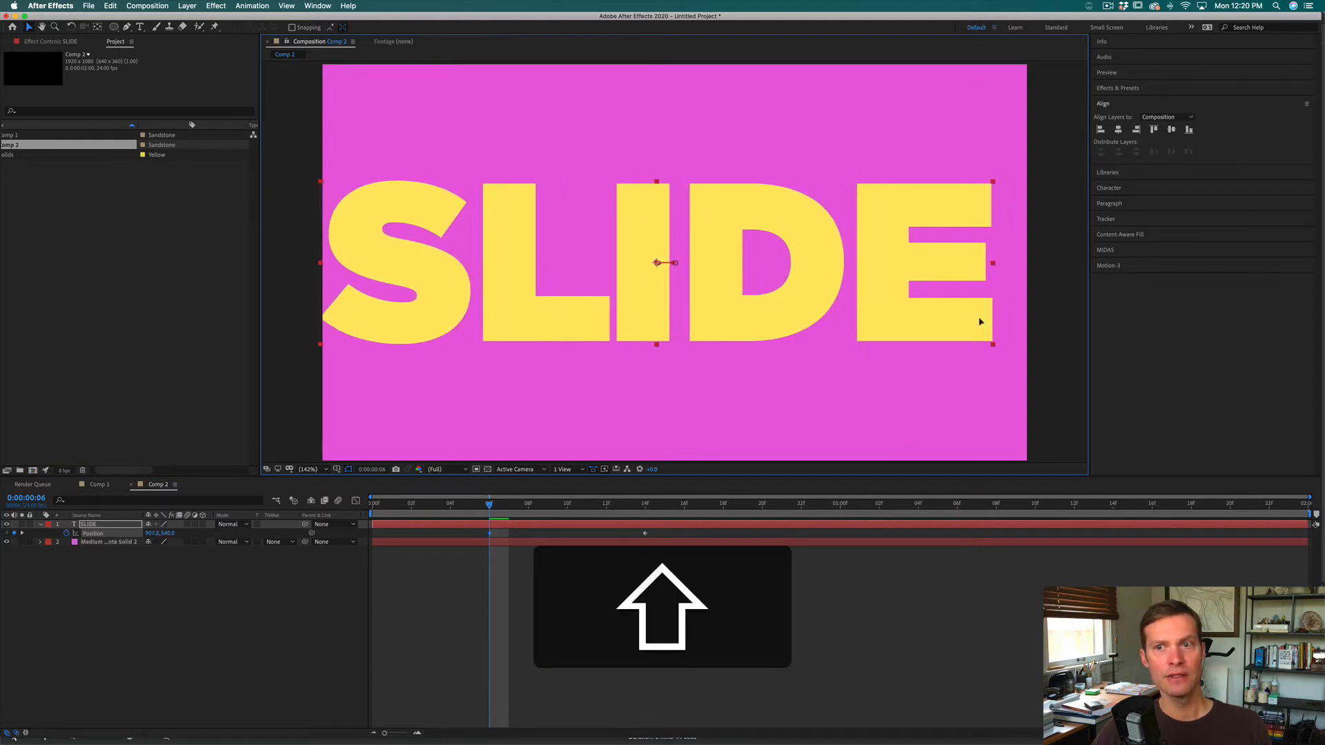
drag(980, 322, 300, 309)
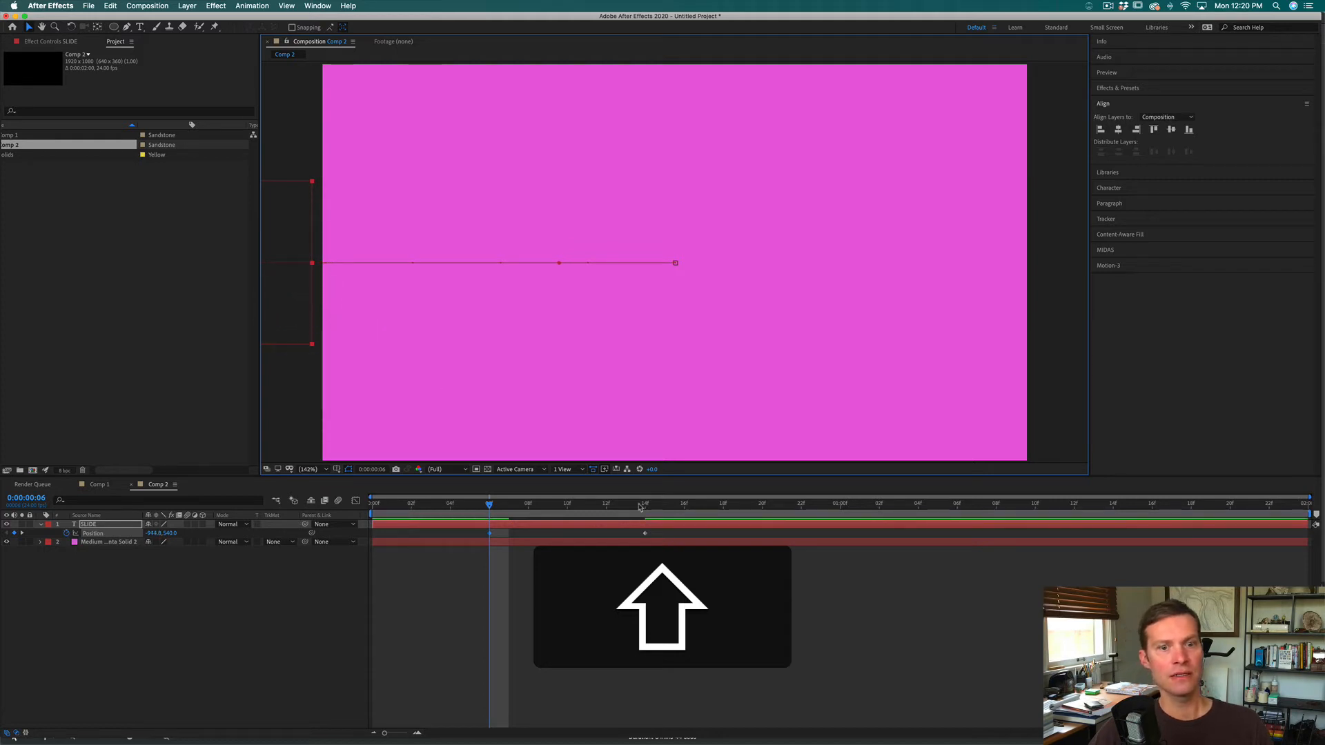
Duplicate the centered Position keyframe from 0:00:00:14 to 0:00:00:16.
drag(489, 504, 674, 476)
drag(637, 532, 656, 534)
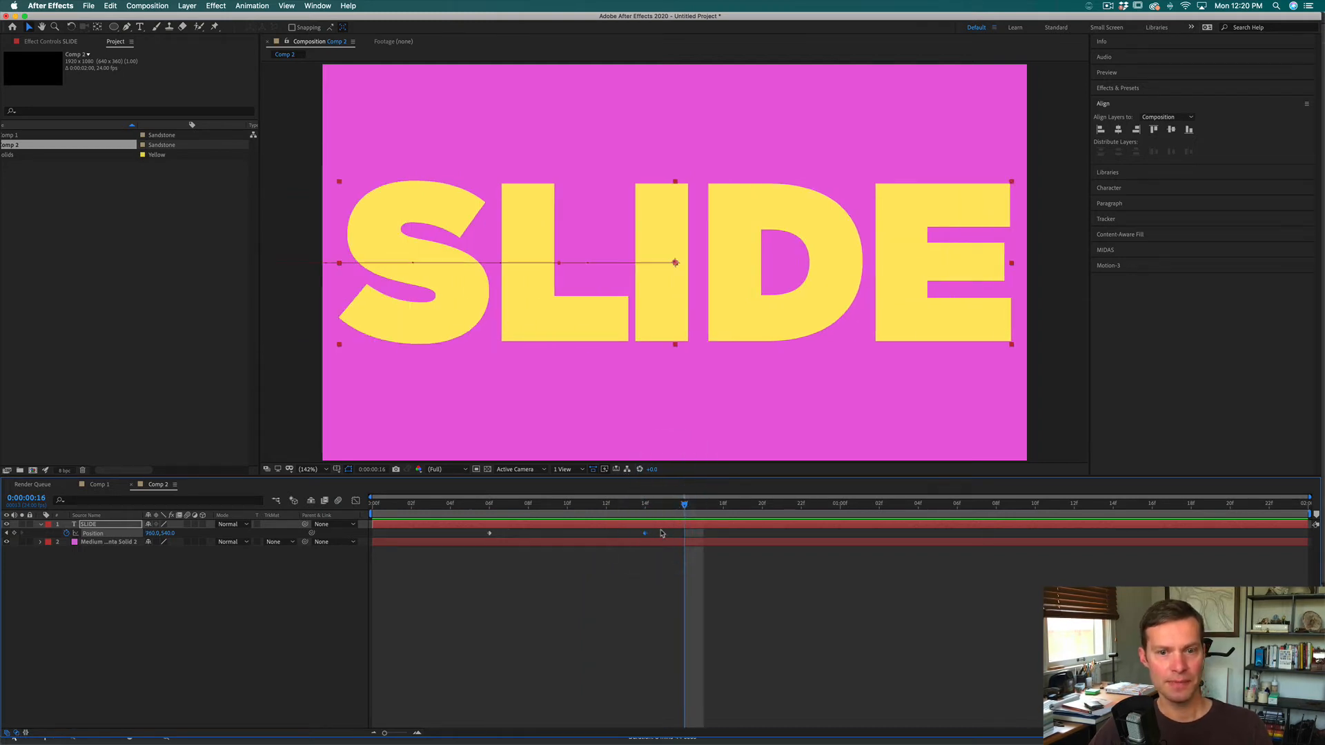
key(super)
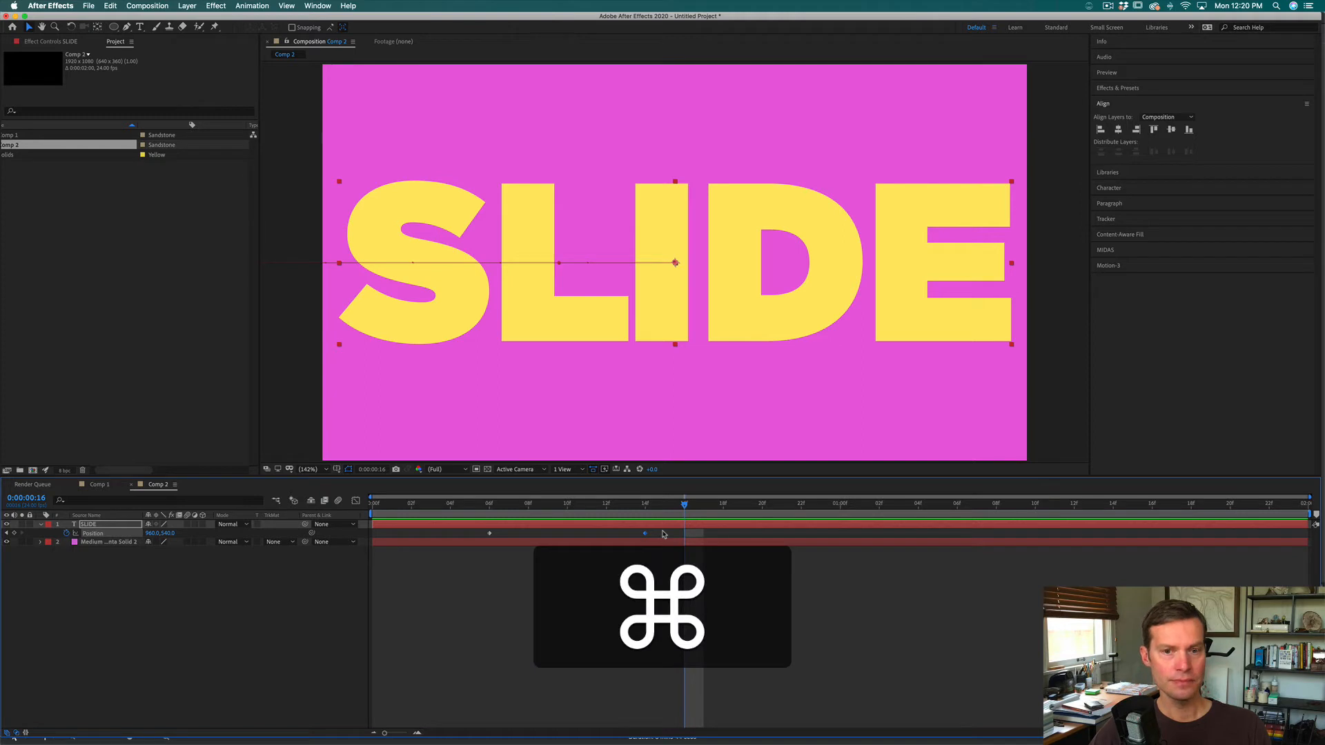
key(super+v)
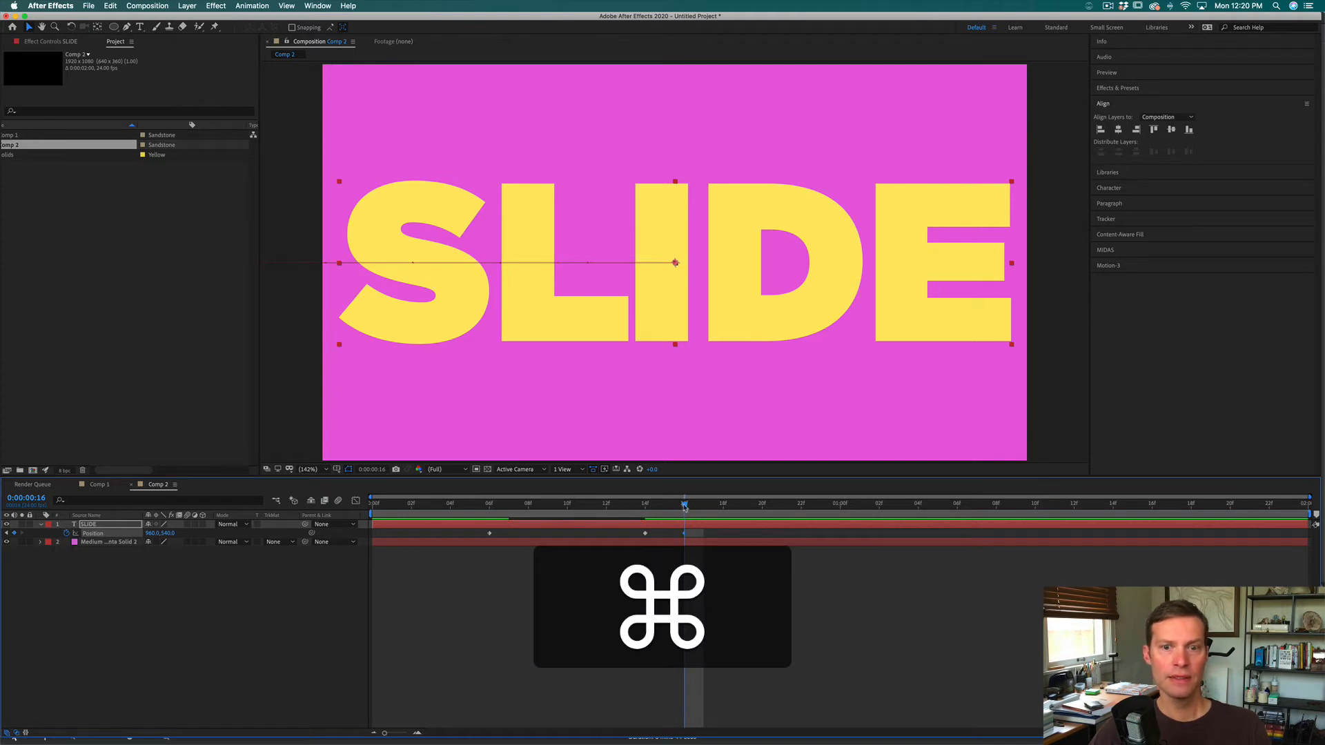
At 0:00:00:14, shift the text right to about x 1002 as an overshoot, and delay the centered keyframe to frame 17.
drag(683, 506, 645, 506)
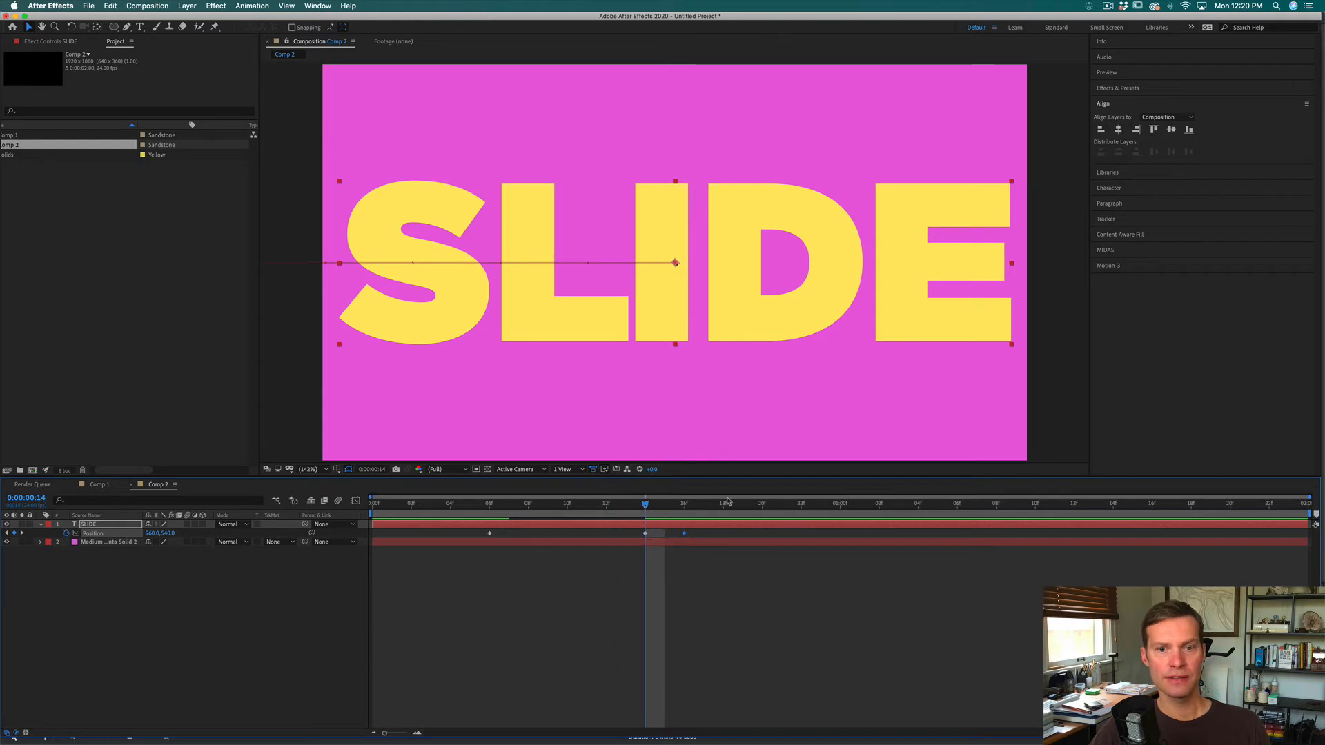
mouse_move(938, 329)
mouse_down()
mouse_move(958, 327)
mouse_move(949, 308)
mouse_move(934, 323)
mouse_move(955, 325)
mouse_up()
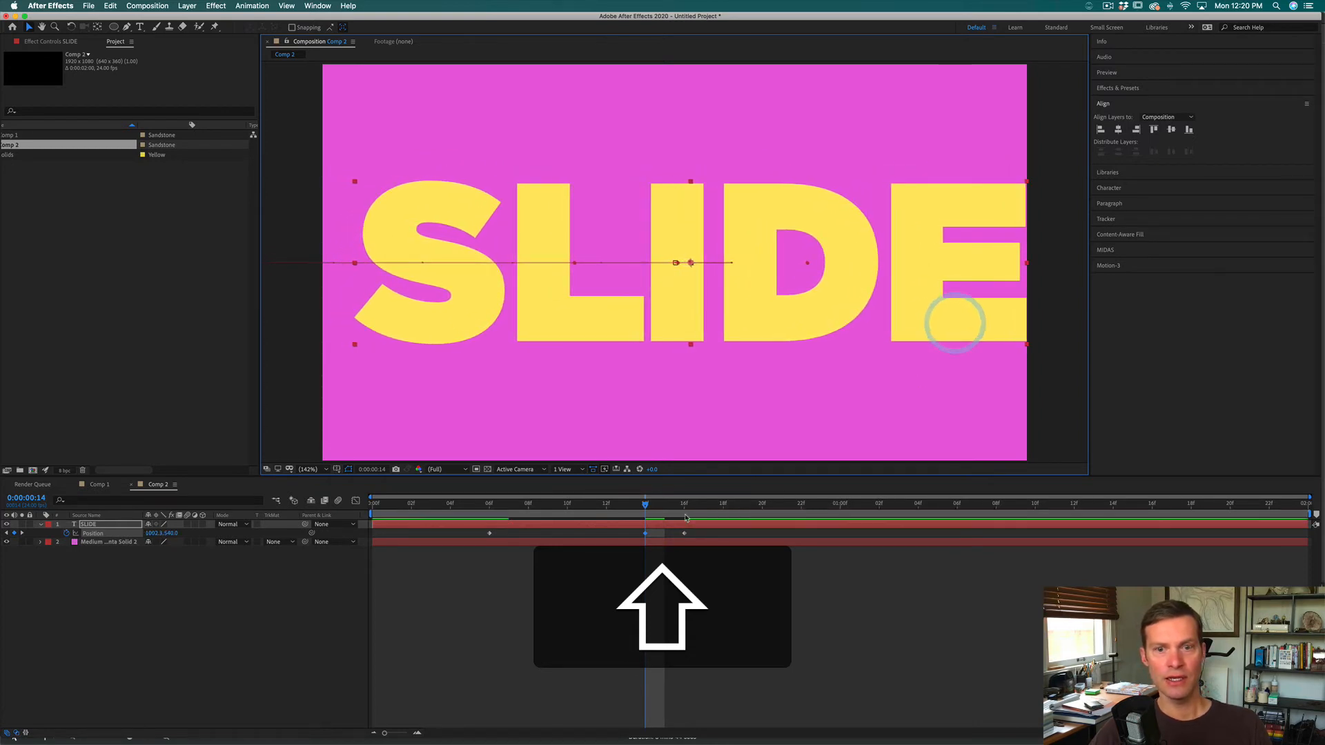
drag(646, 505, 702, 533)
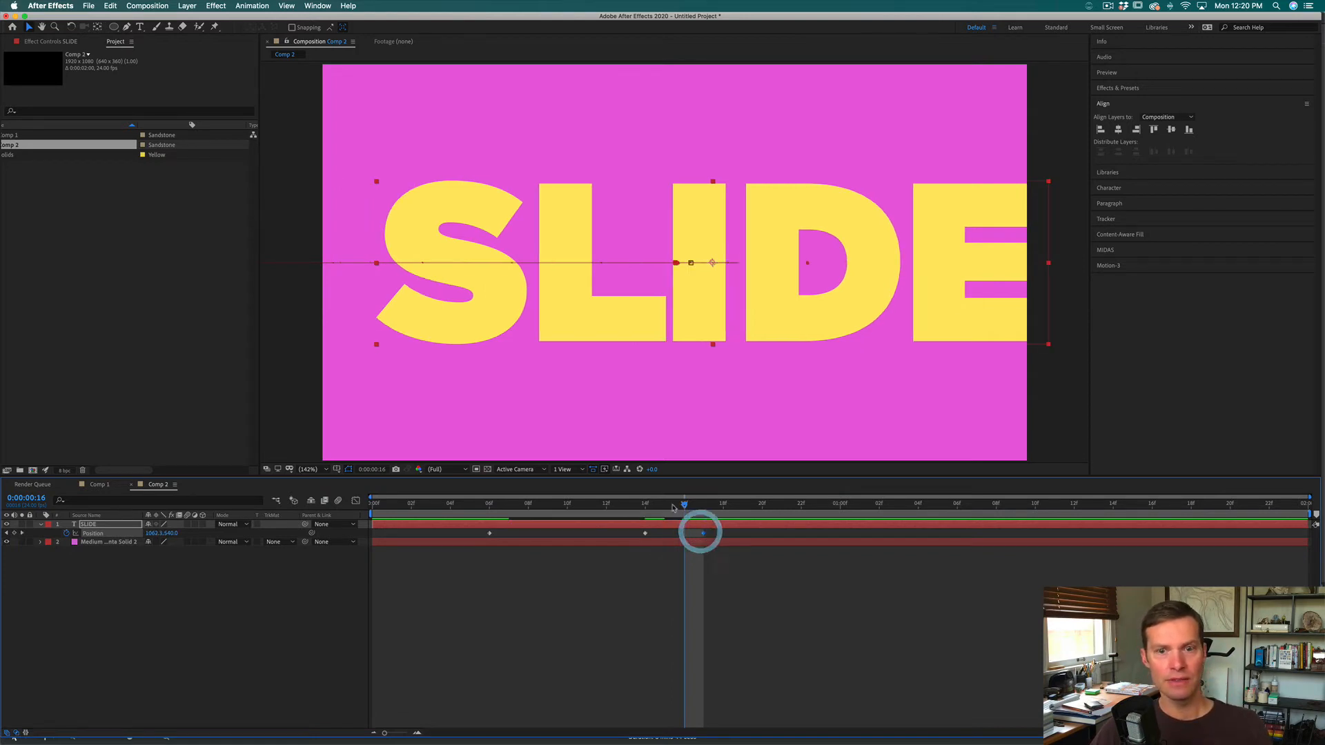
key(space)
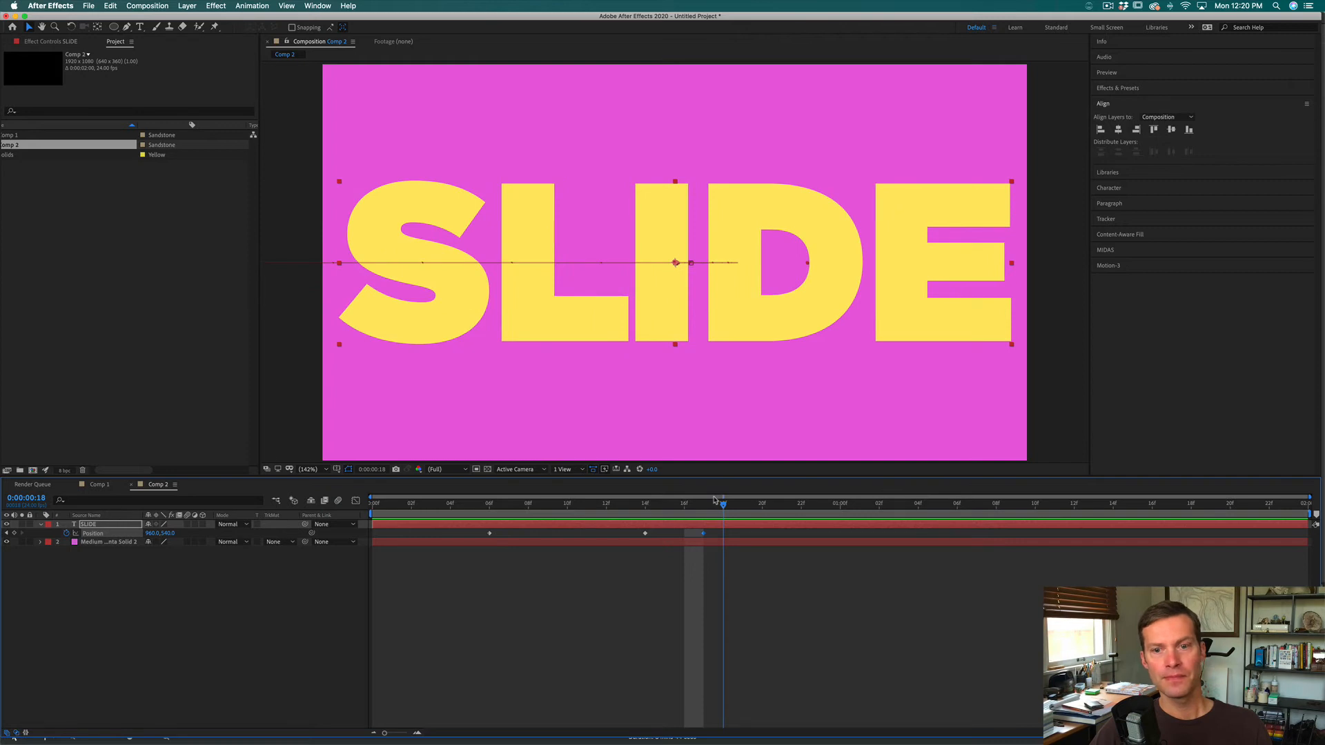
Copy the centered Position keyframe at frame 17 to 0:00:01:06 so the text holds in the center.
drag(715, 504, 959, 503)
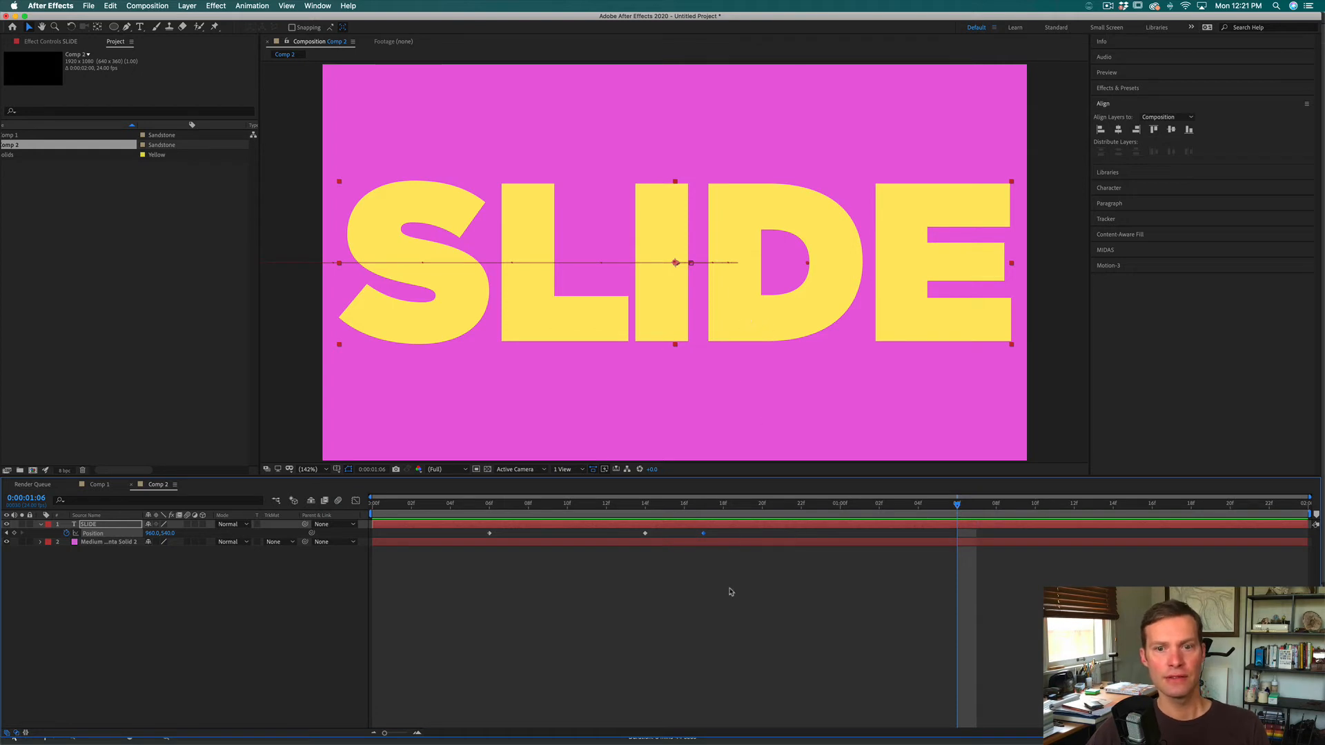
click(705, 533)
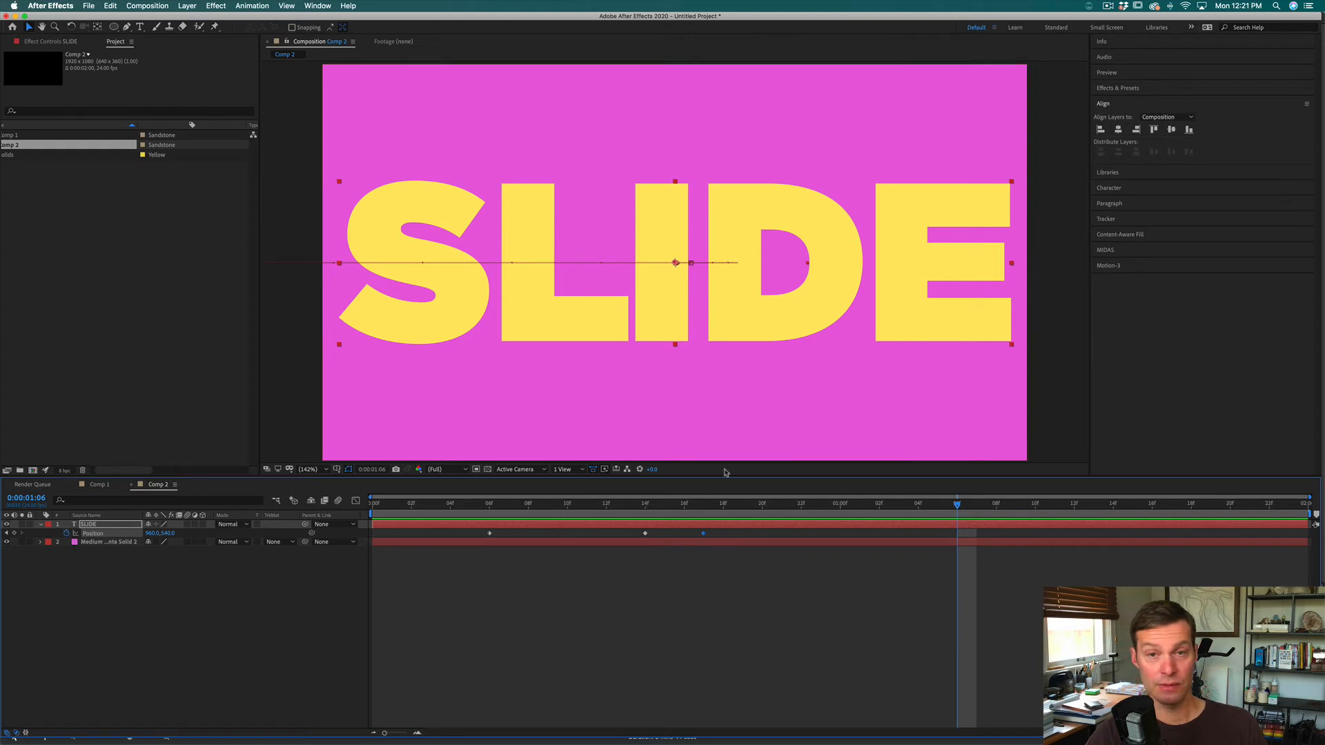
click(703, 534)
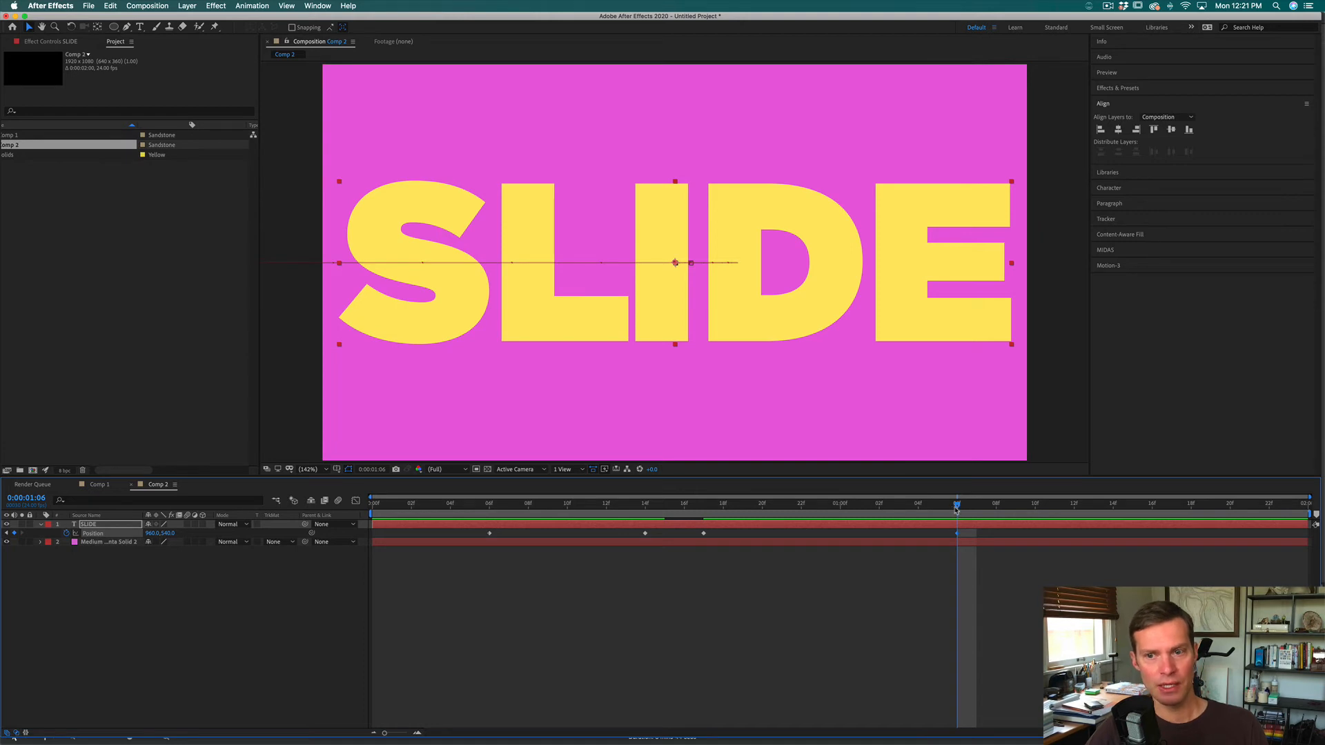
At 0:00:01:14, keyframe the SLIDE text horizontally off the frame's right side as its exit, and preview the animation.
drag(958, 507, 1109, 494)
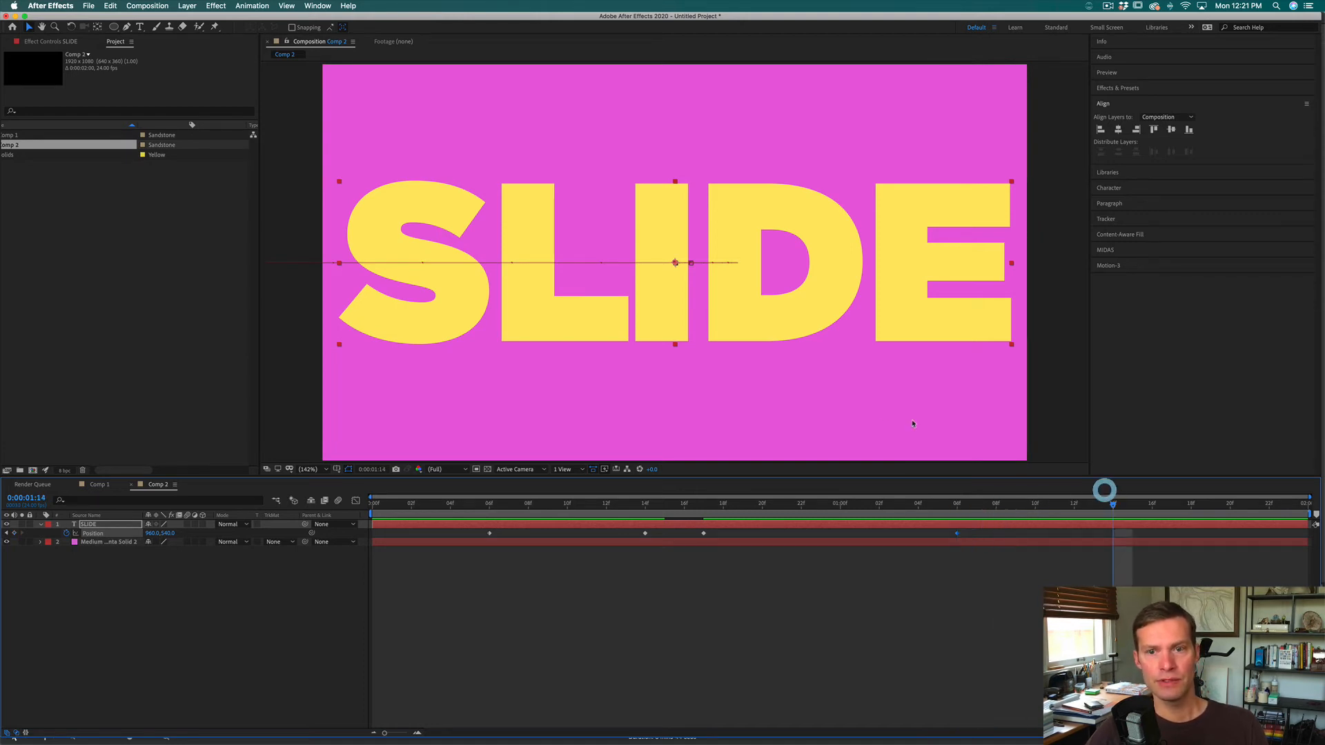
drag(739, 334, 1178, 354)
drag(976, 331, 1089, 338)
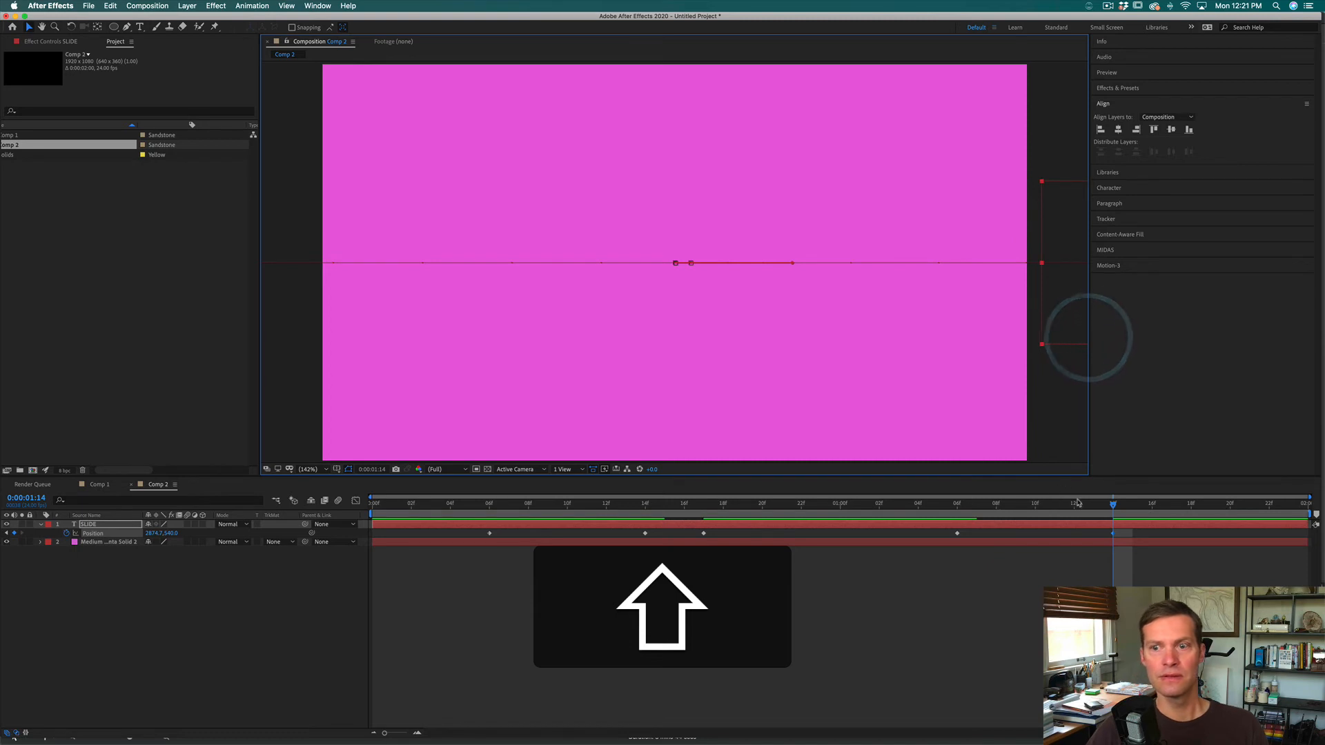
drag(1081, 504, 347, 467)
key(space)
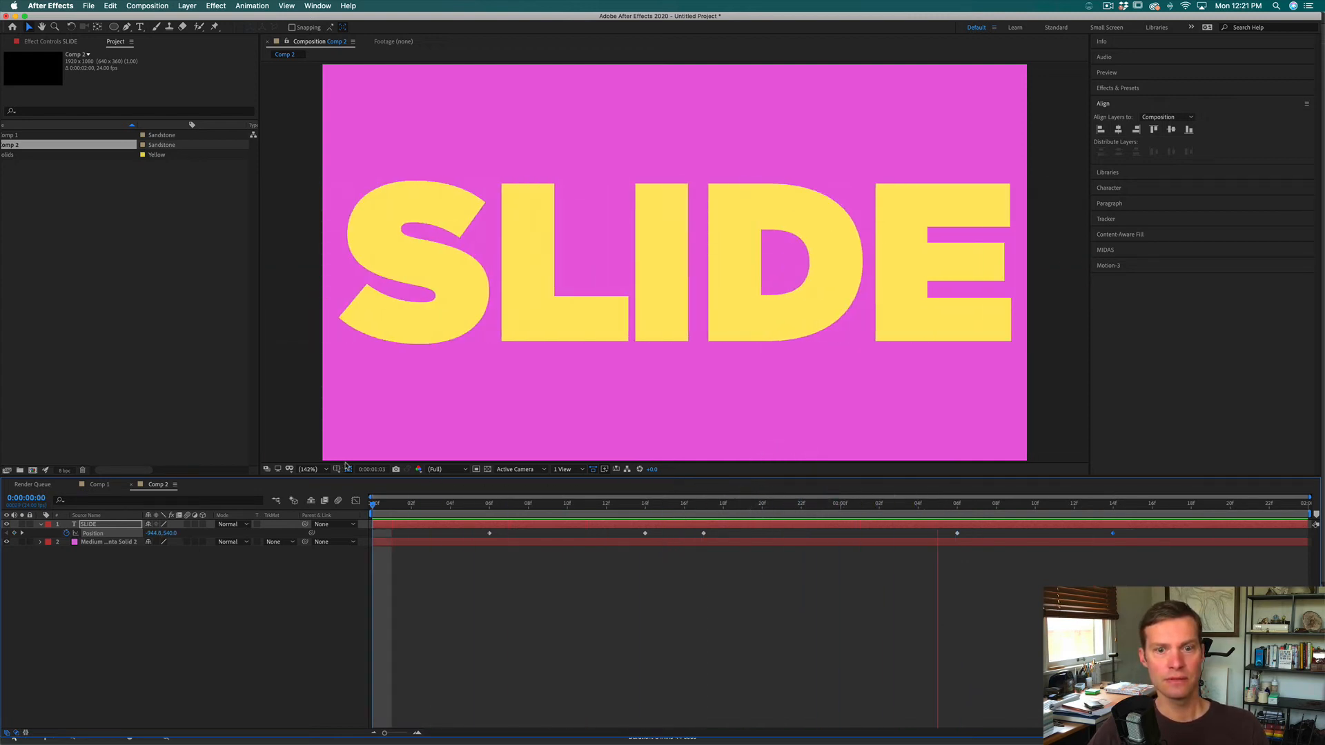
key(space)
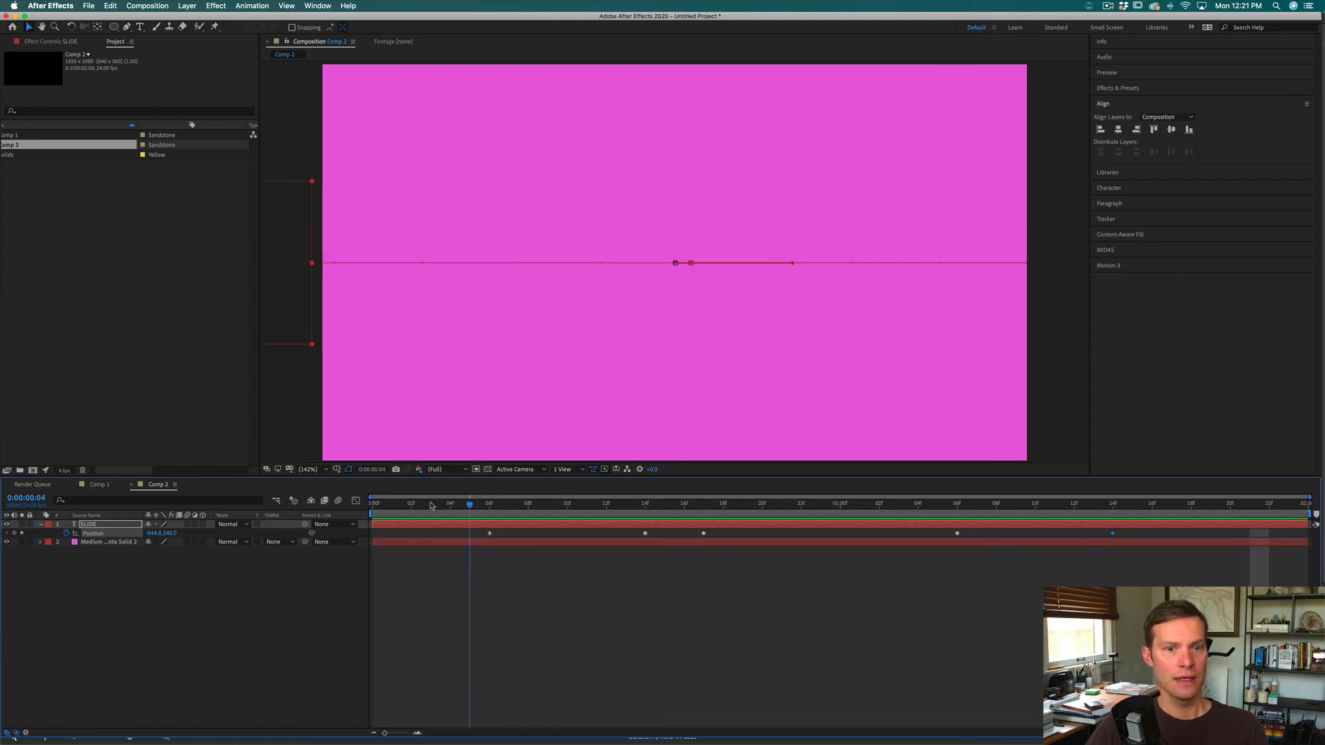
Apply Easy Ease to all of the SLIDE layer's Position keyframes and preview the eased motion.
click(528, 504)
drag(477, 529, 1130, 538)
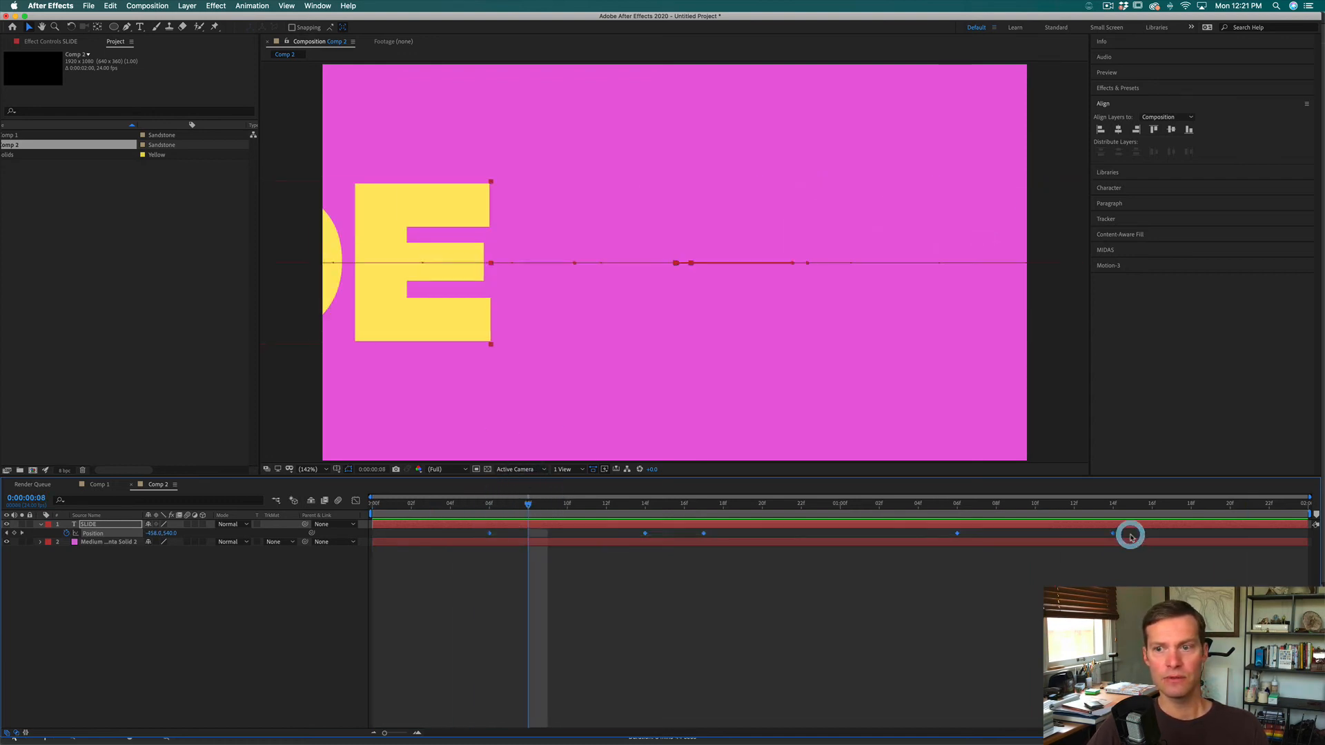
right_click(705, 534)
mouse_move(794, 653)
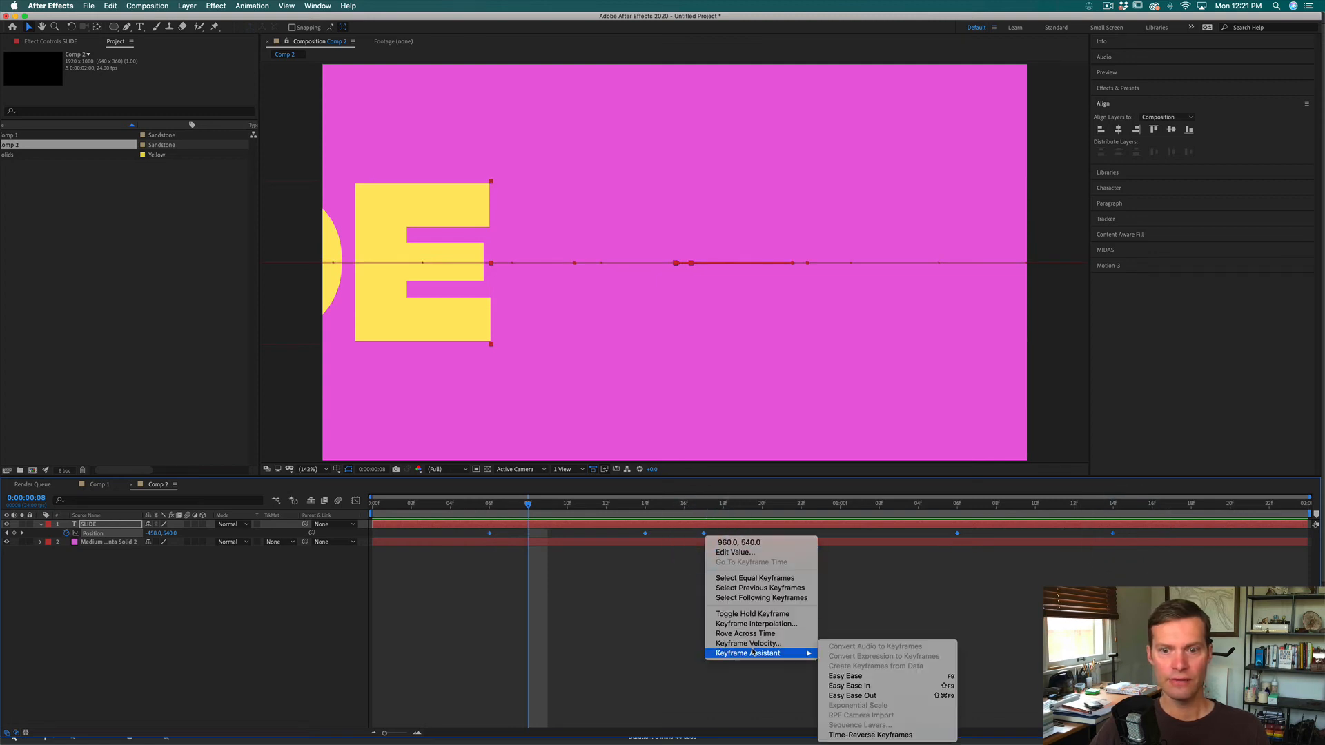
click(883, 679)
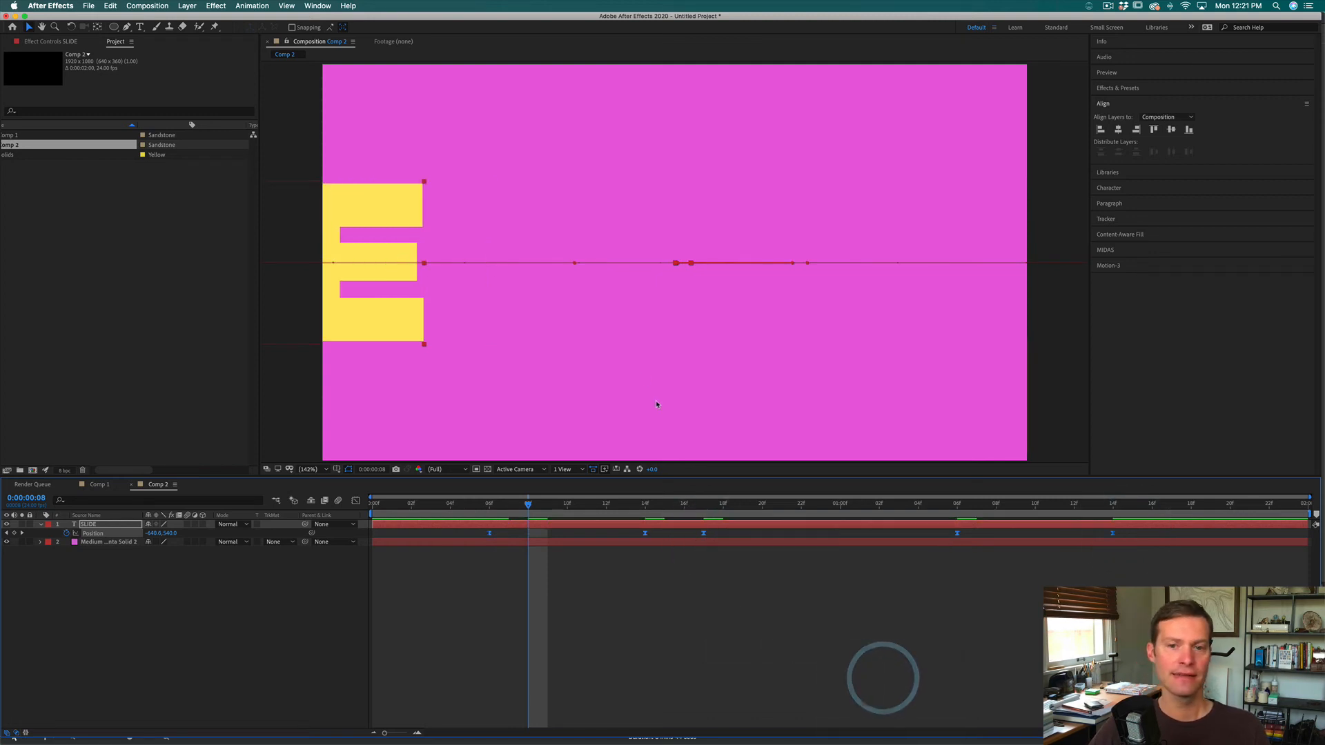
drag(473, 507, 332, 494)
key(space)
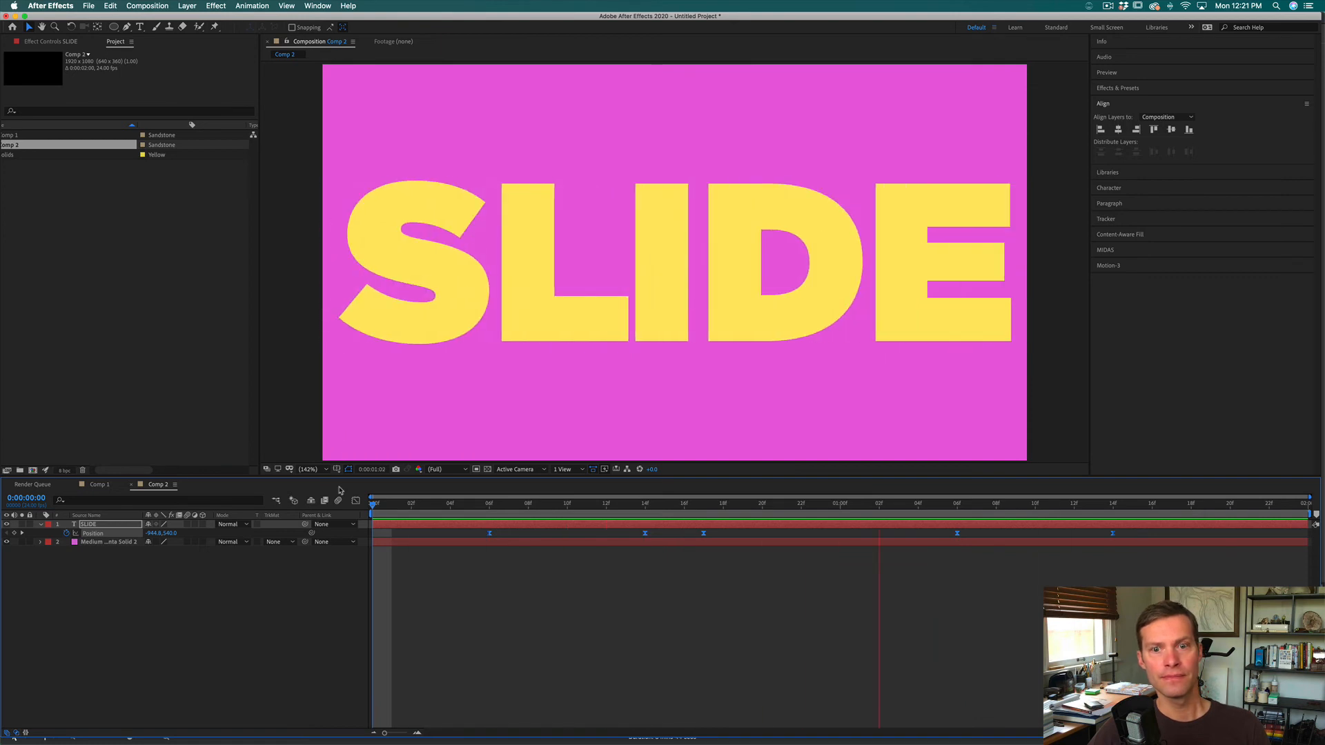
key(space)
With all Position keyframes selected, shift the SLIDE text left to about x 978 at 0:00:00:14.
drag(648, 505, 702, 504)
click(646, 505)
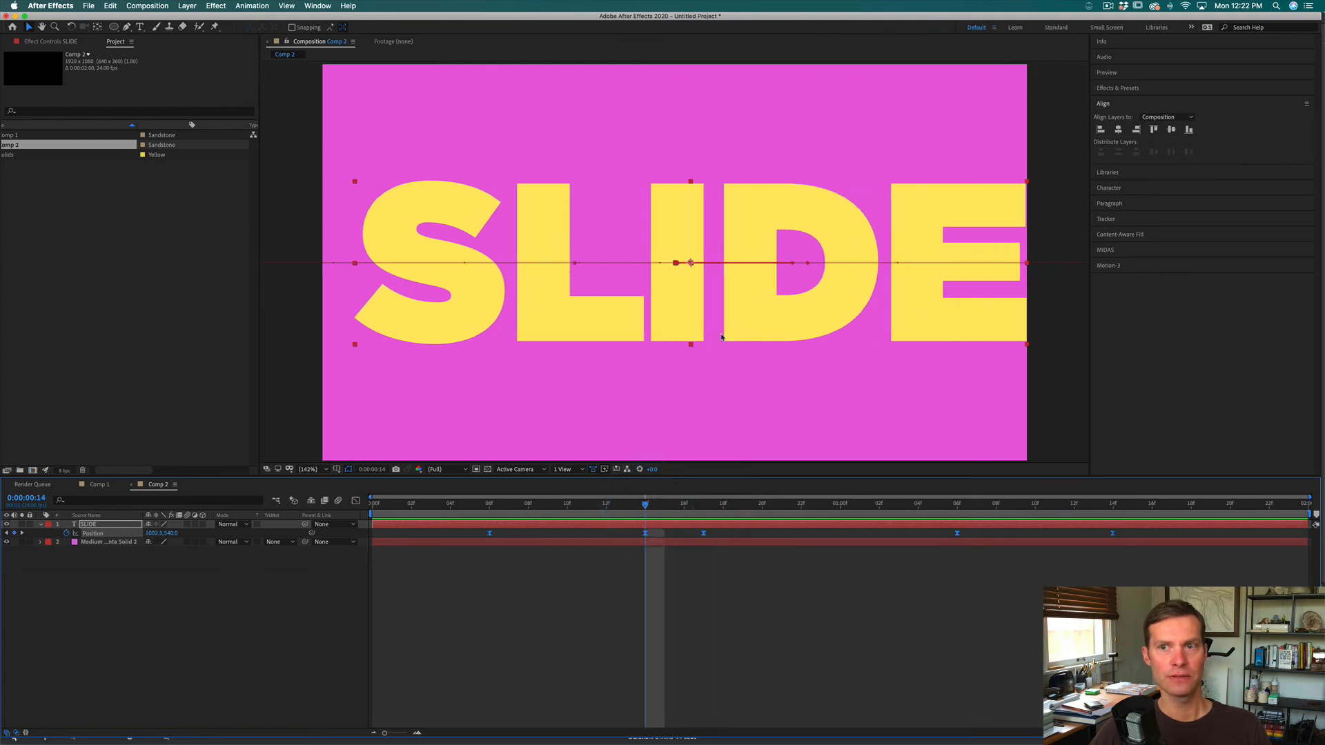
key(shift)
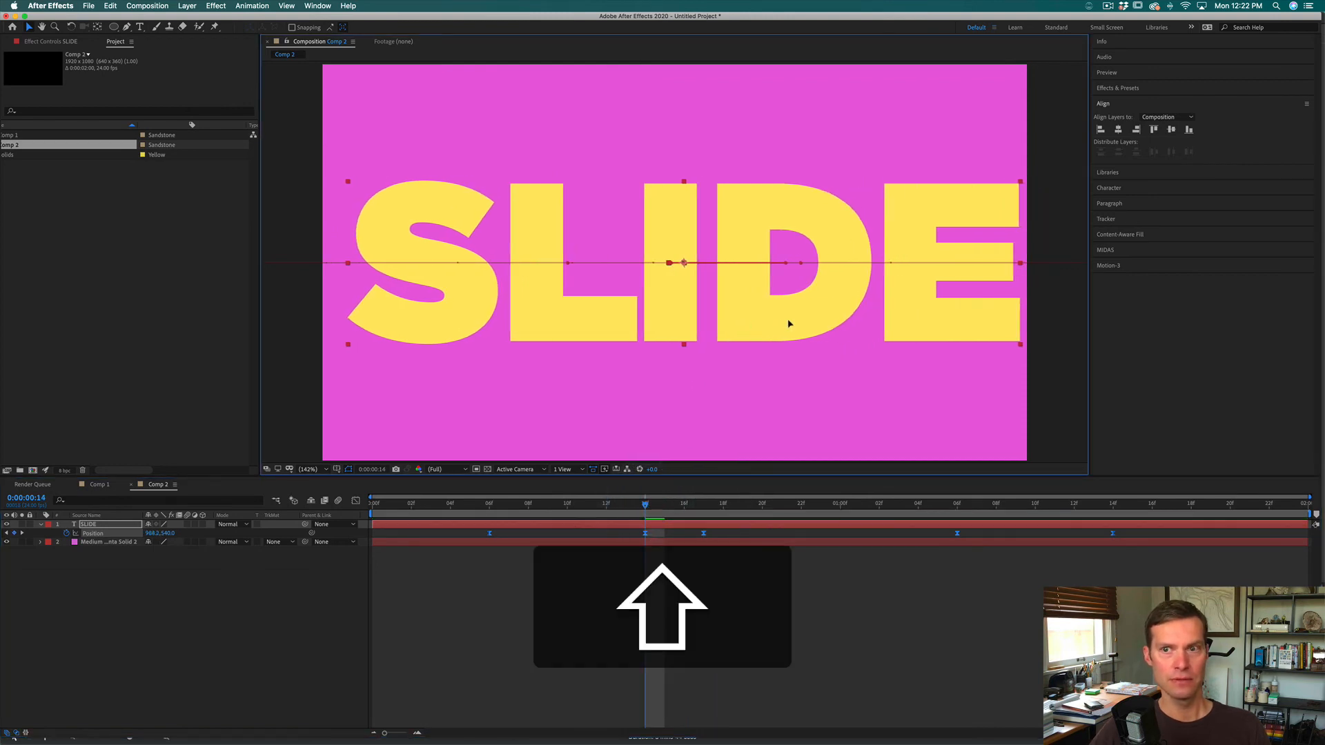
drag(790, 320, 782, 320)
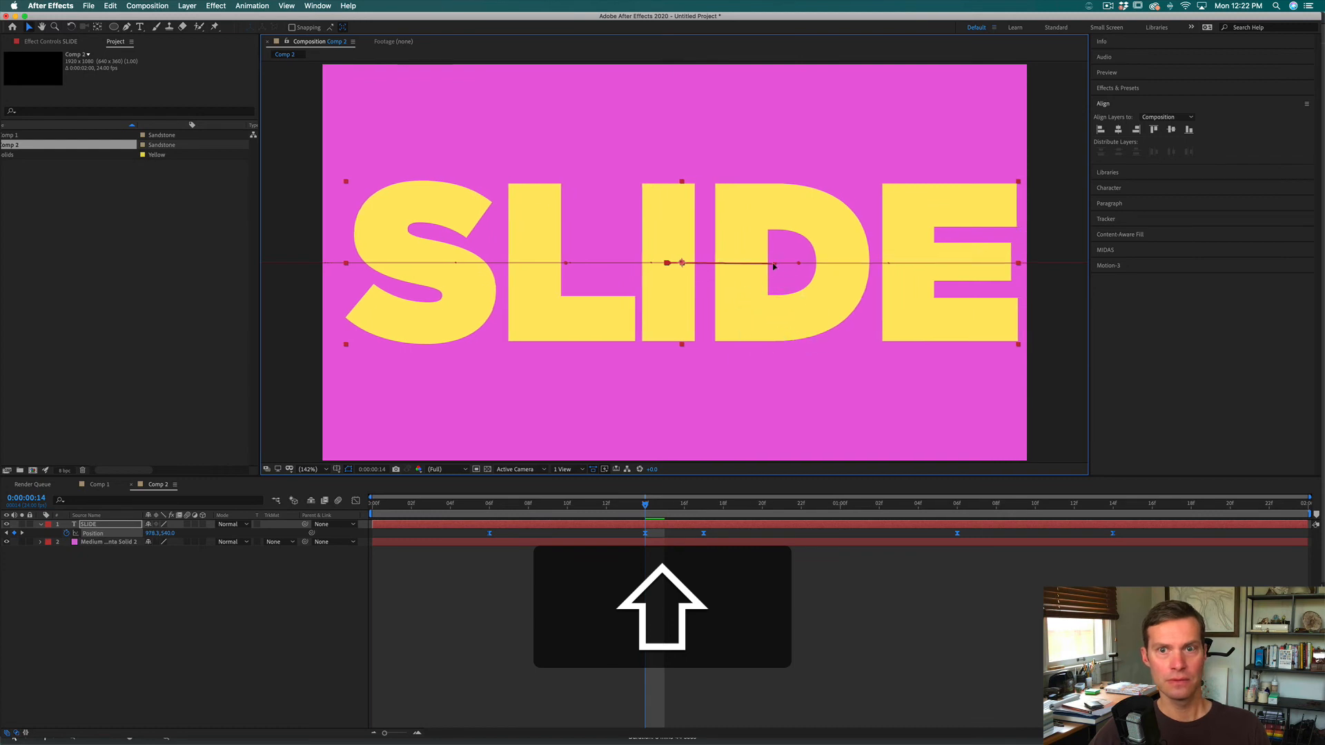
Adjust the overshoot keyframe's motion path handle along the horizontal path and preview the animation from the start.
drag(719, 268, 656, 267)
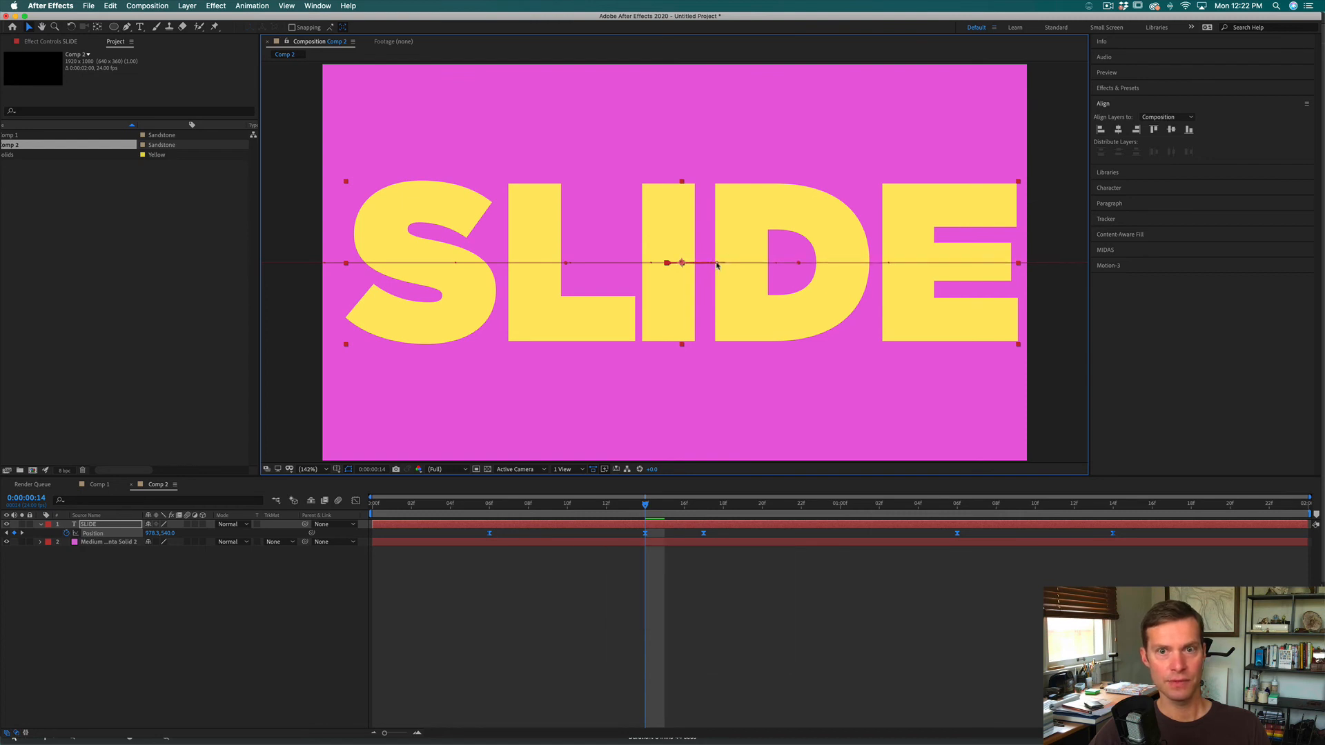
drag(715, 267, 771, 264)
key(shift)
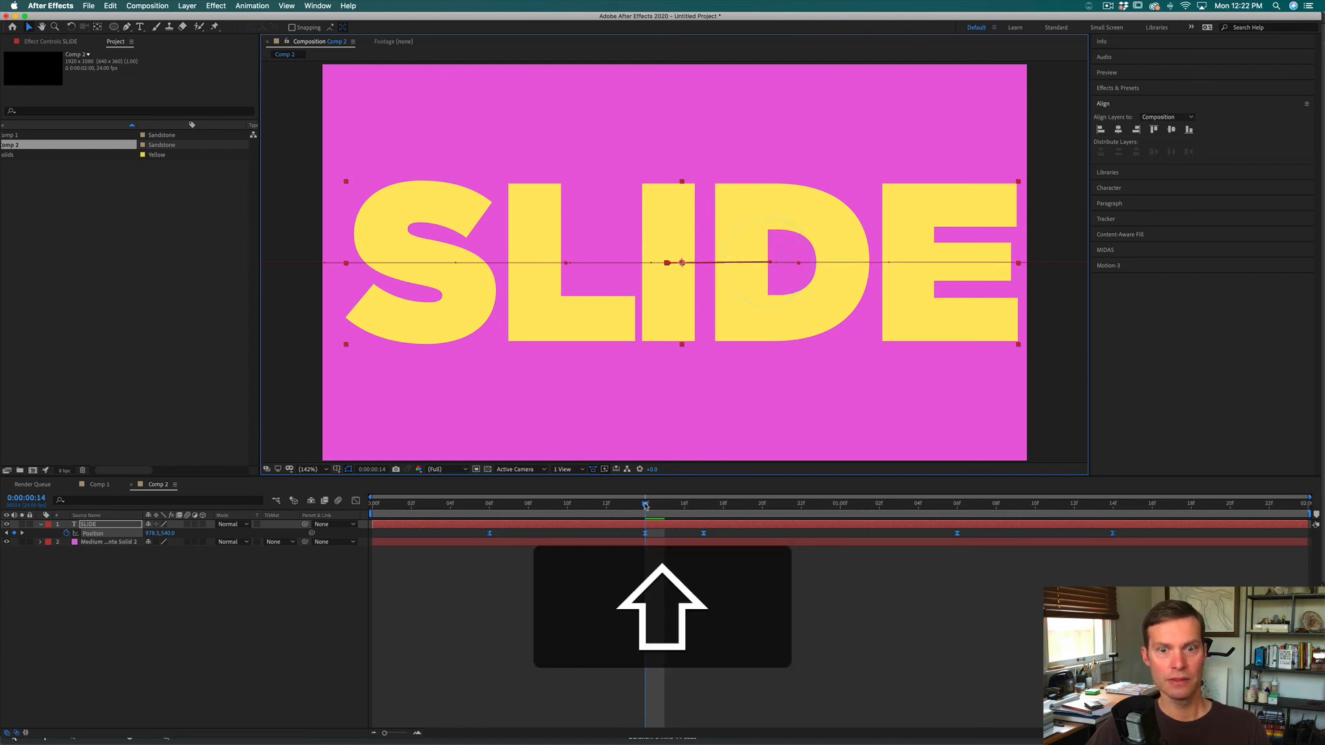
drag(649, 503, 1102, 508)
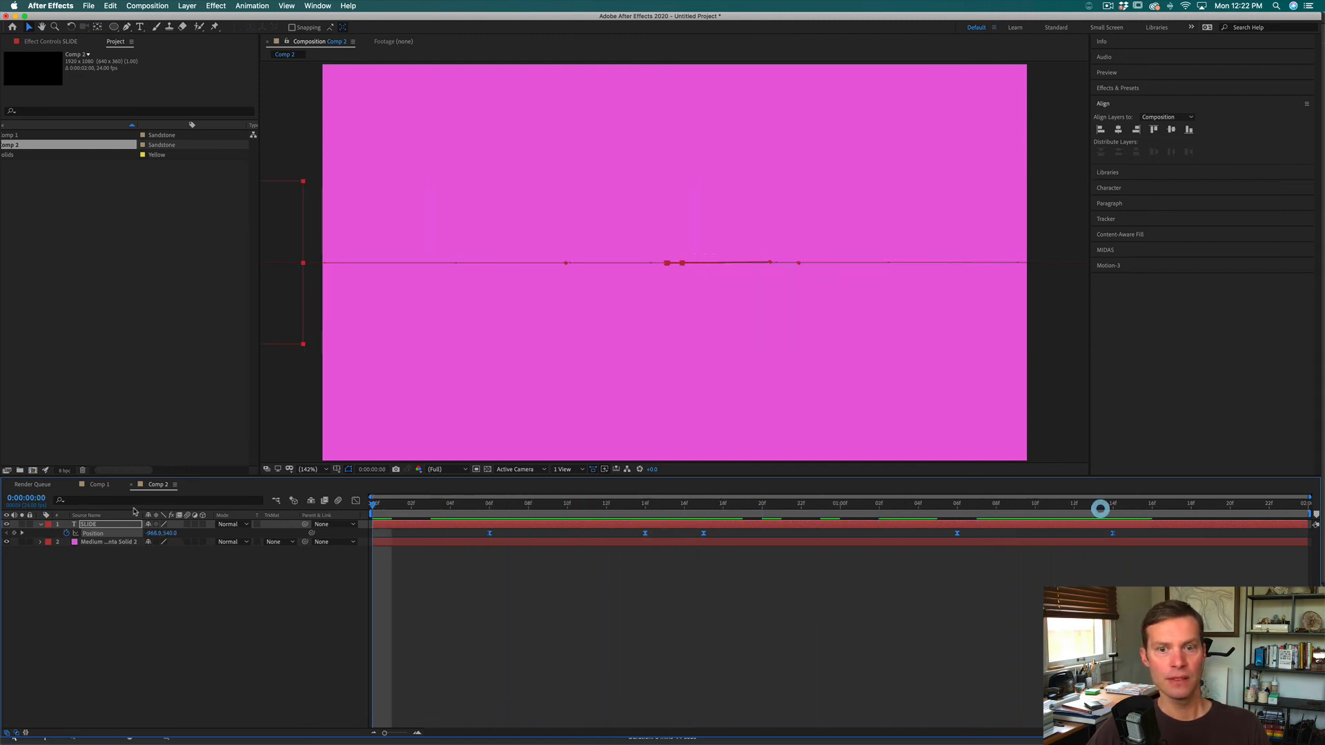
key(Home)
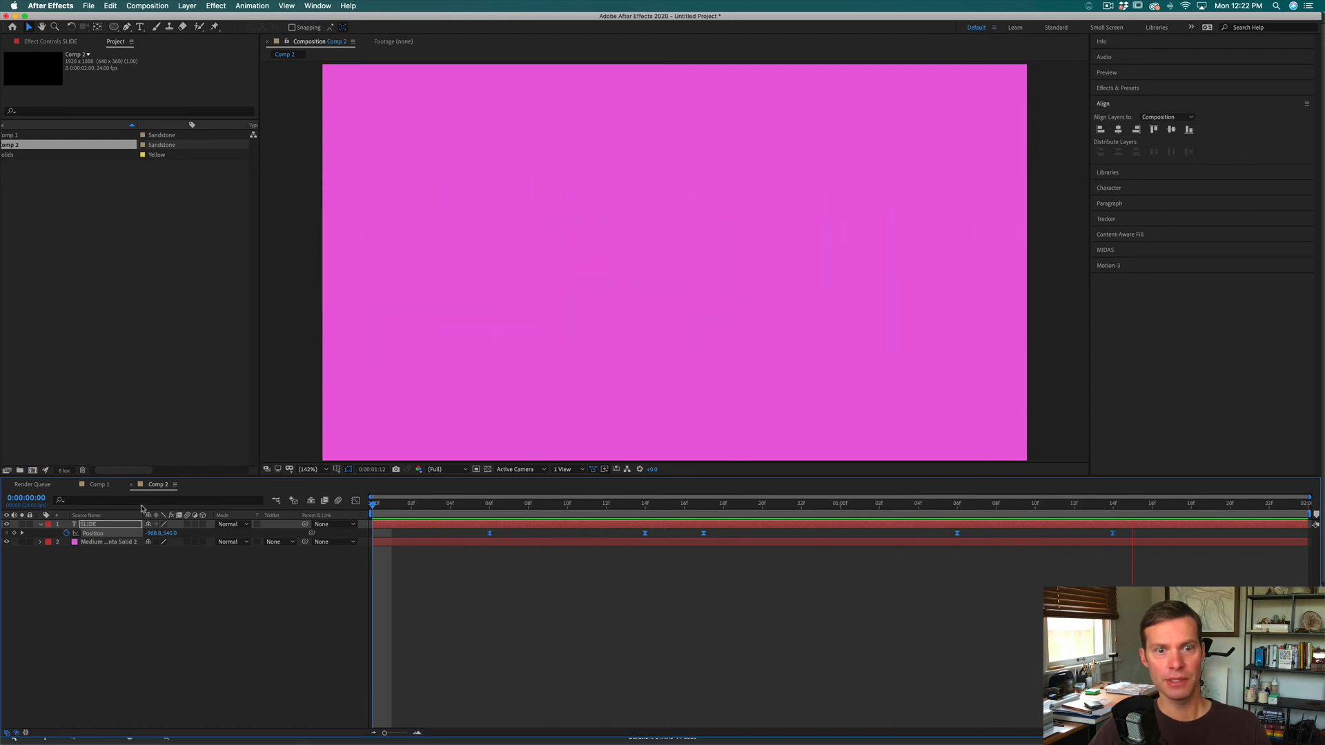
key(space)
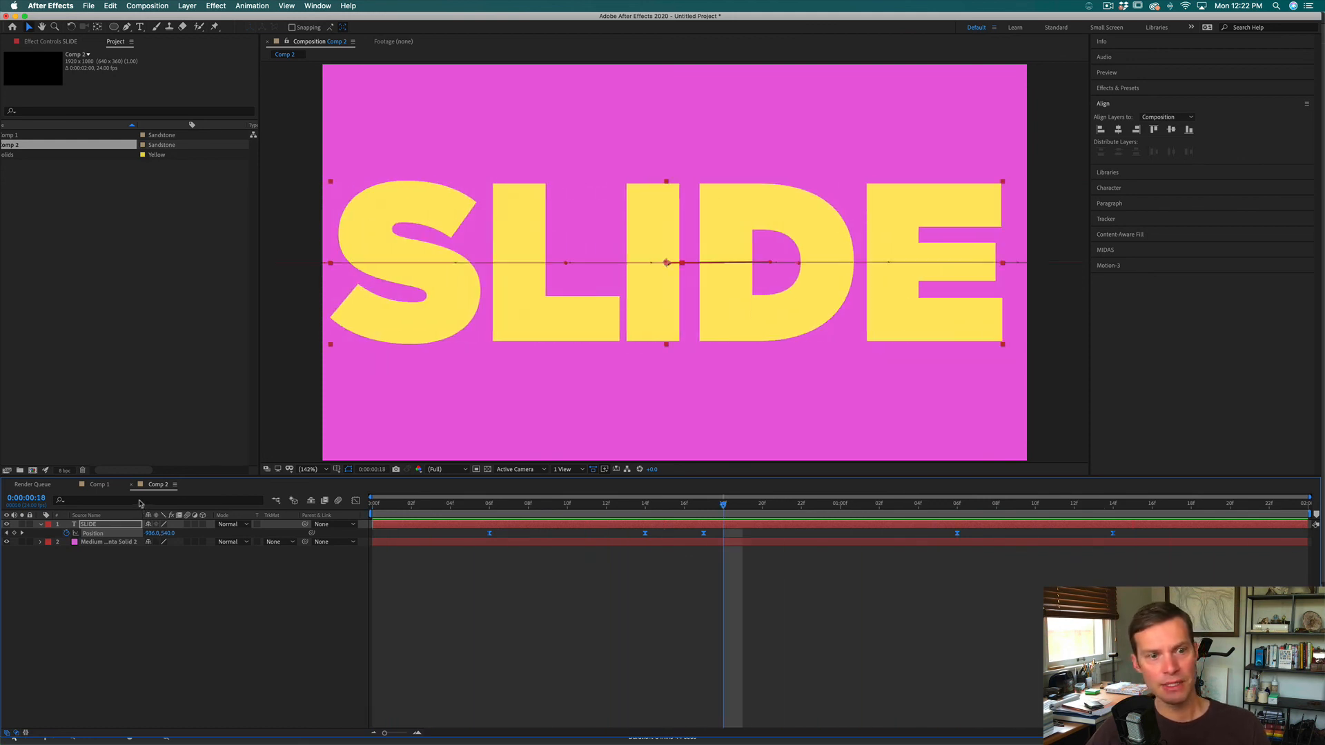
Enable motion blur for the composition and the SLIDE layer, and preview the animation from the start.
click(339, 501)
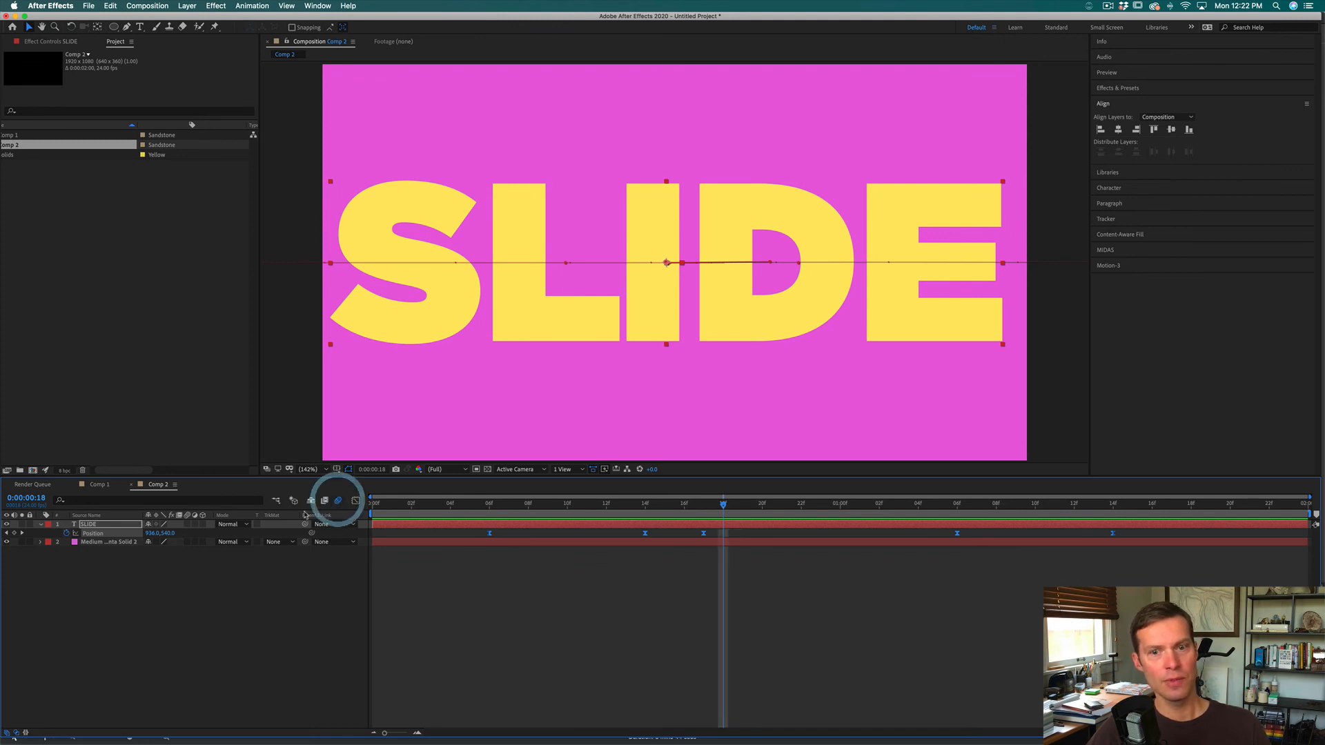
click(187, 525)
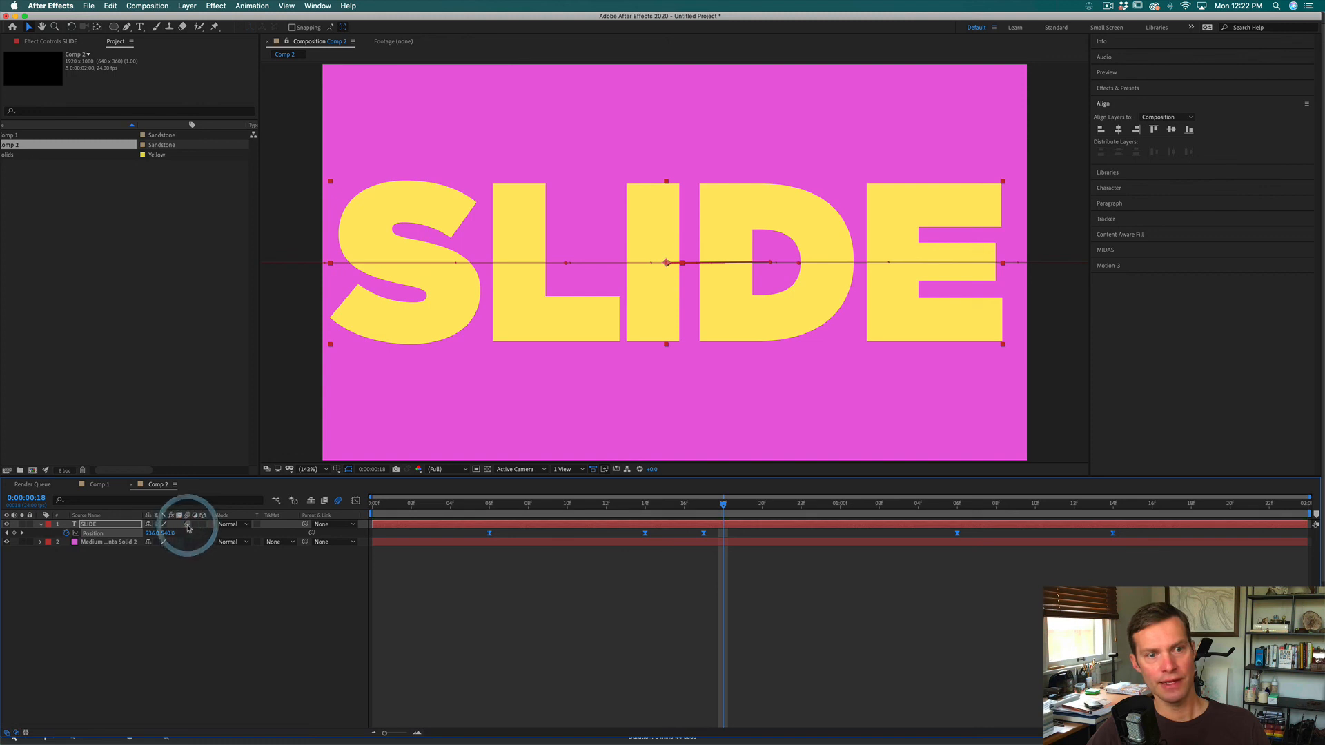
drag(503, 509, 336, 504)
key(space)
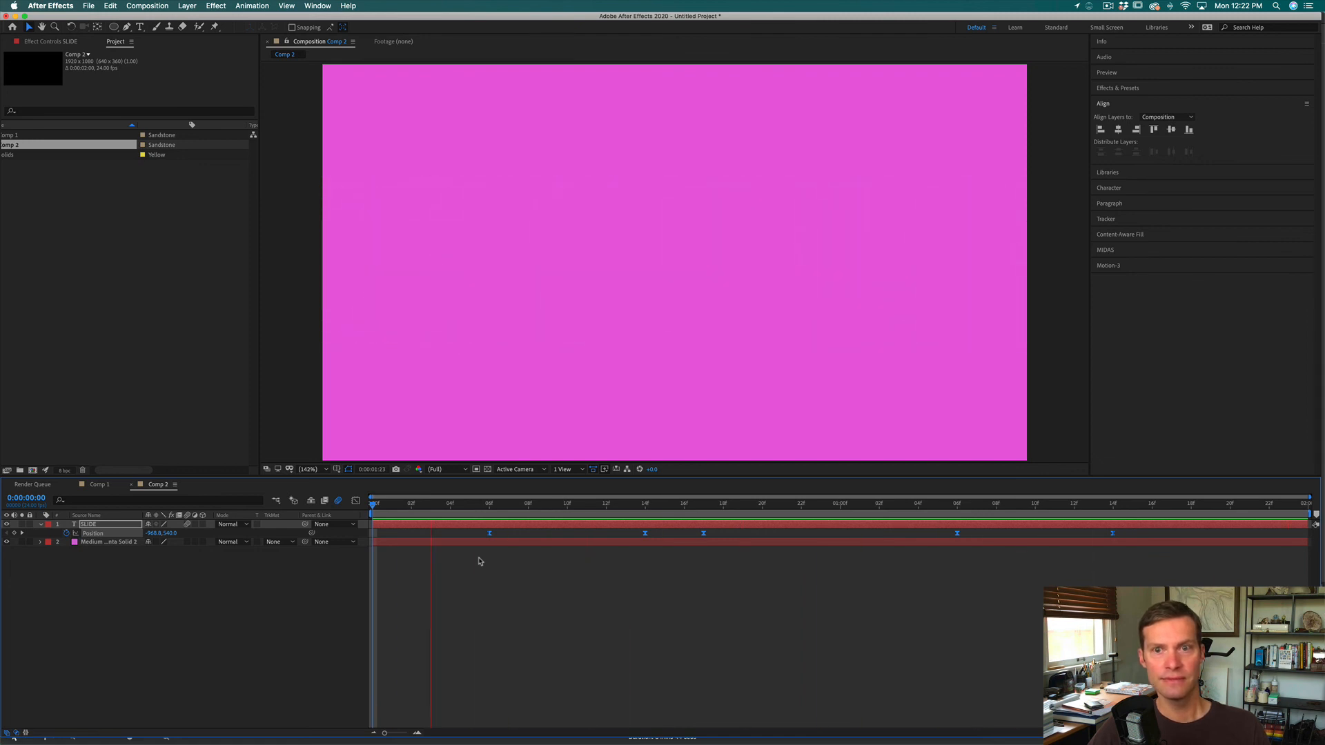
key(space)
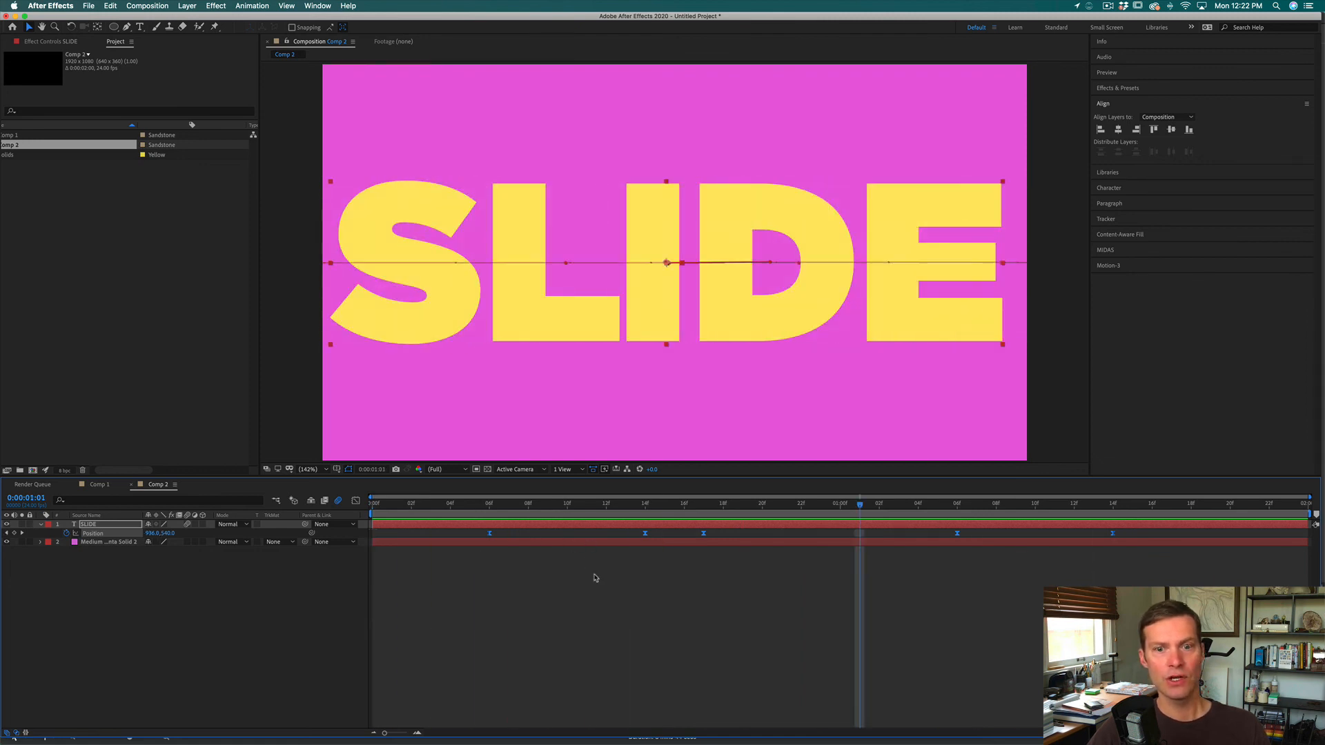
Retime the Position keyframes with the overshoot at frame 12, the centered one at frame 14 and the hold's end at 0:00:01:08, and preview.
drag(595, 575, 725, 534)
mouse_move(643, 535)
mouse_down()
mouse_move(612, 536)
mouse_move(650, 535)
mouse_up()
click(687, 533)
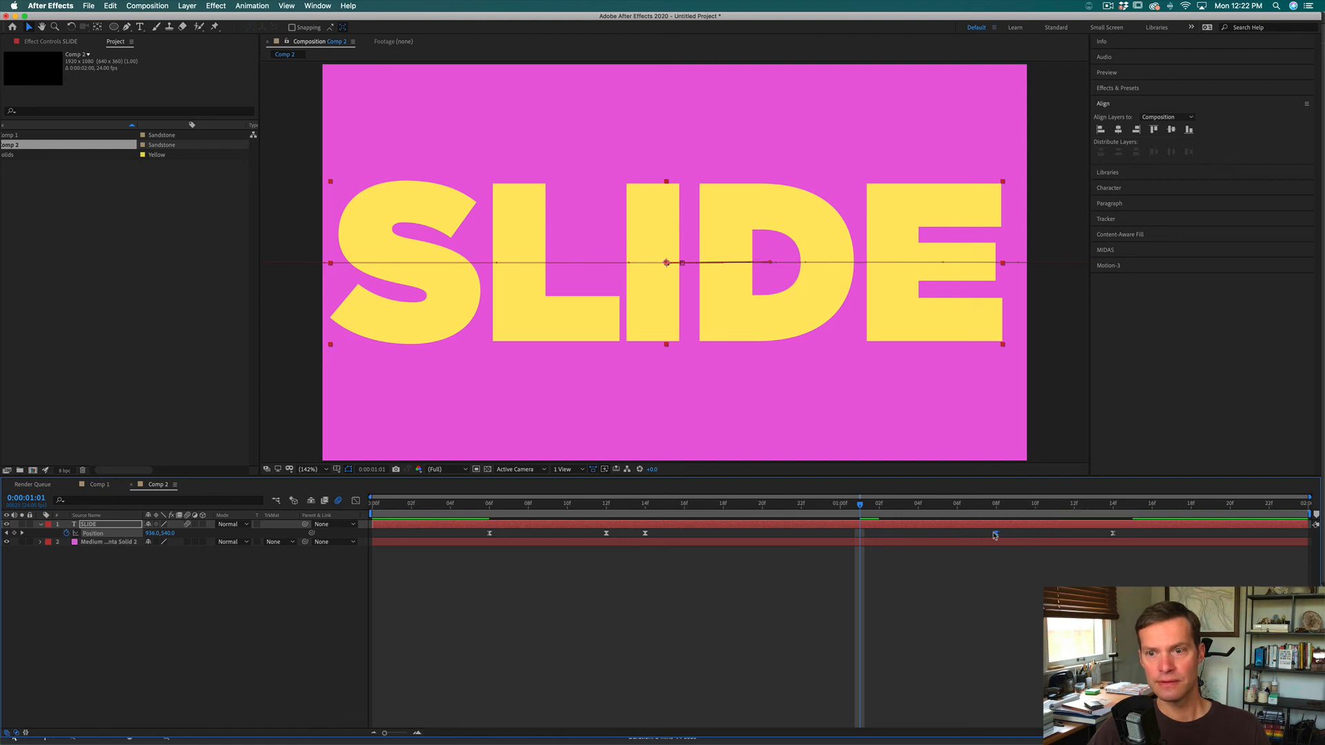
click(994, 533)
key(space)
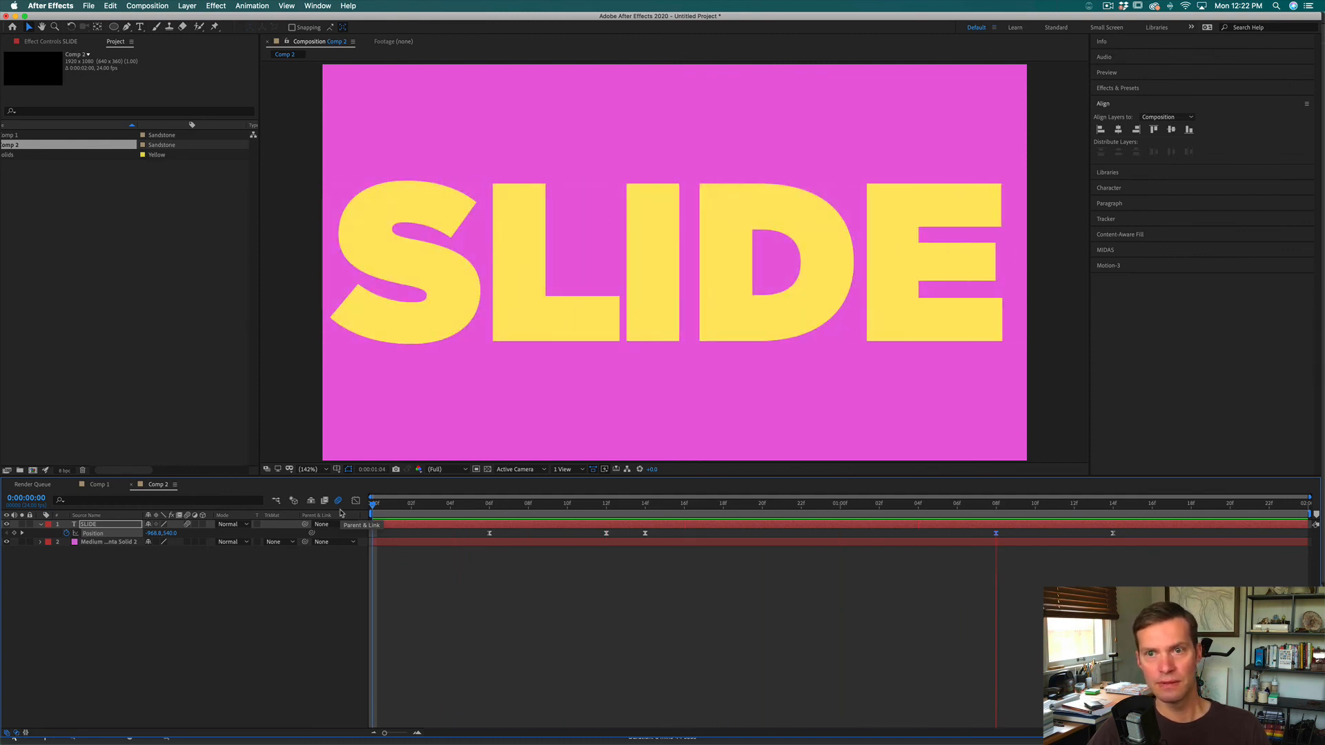
key(space)
click(624, 584)
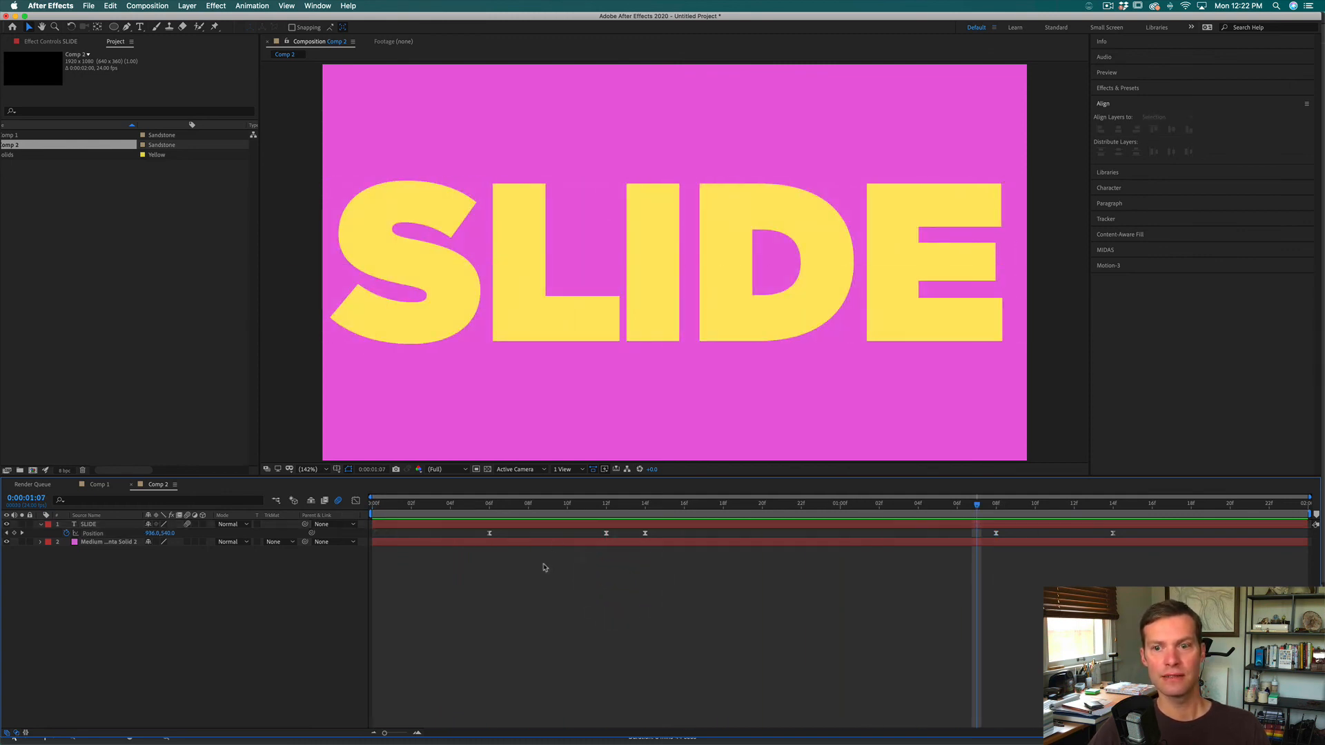